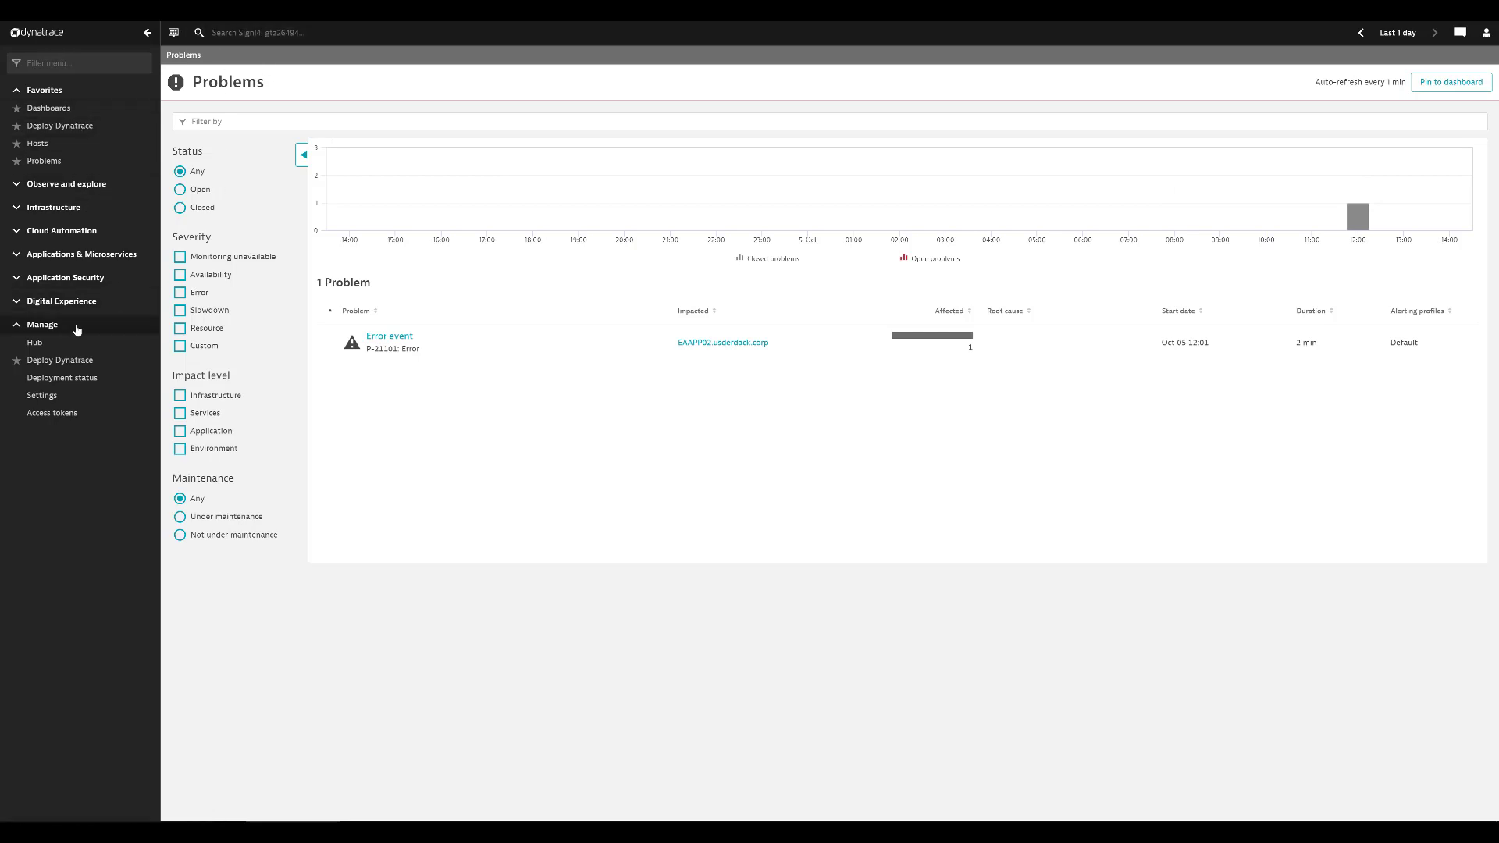
- Open the access tokens page and view the form for generating a new token, and return to the token list without generating one
left_click(56, 414)
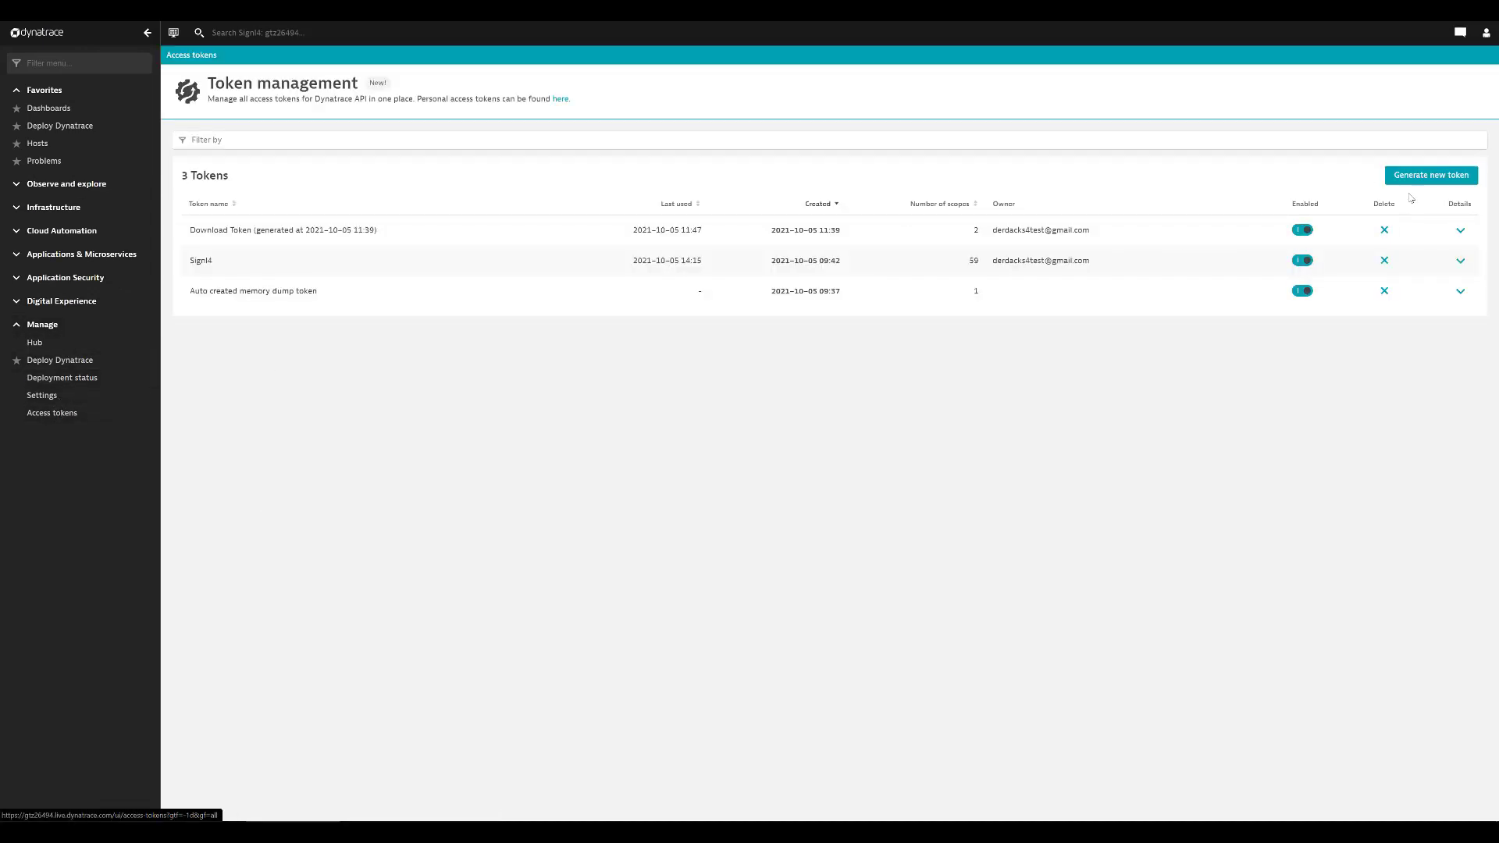
left_click(1426, 174)
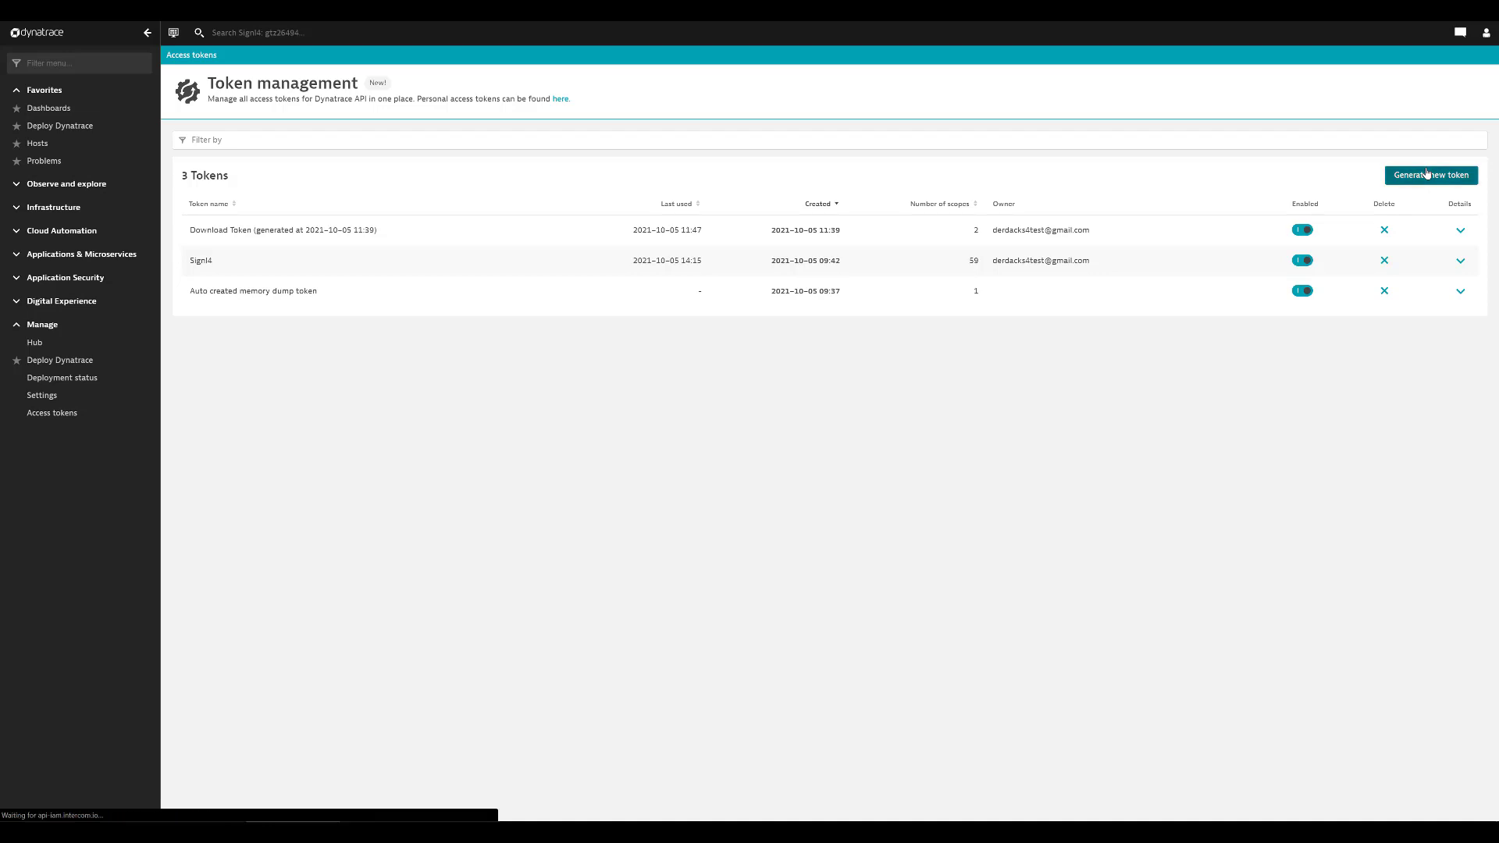
left_click(264, 168)
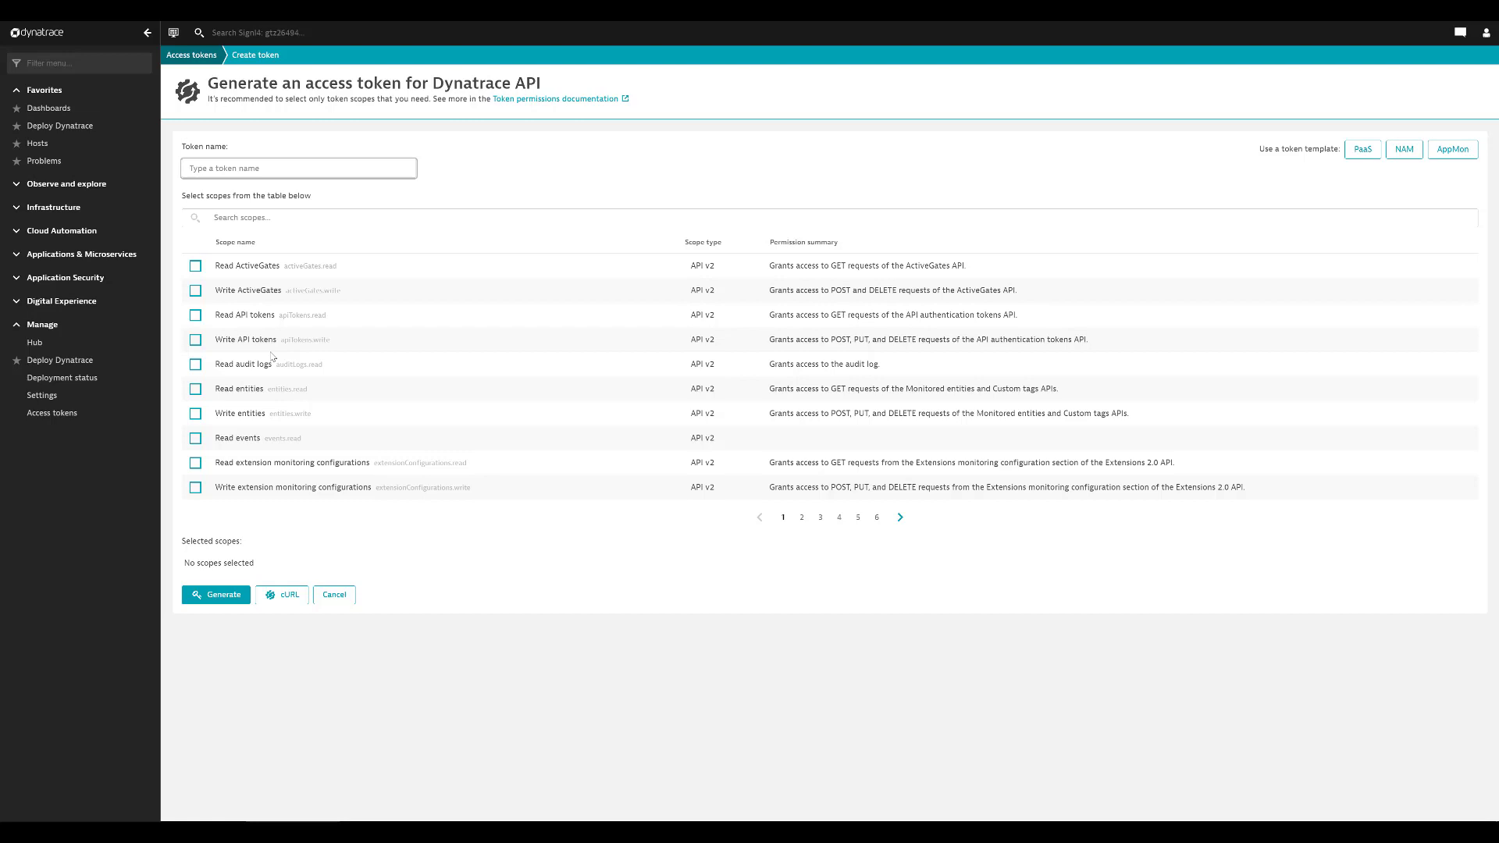
left_click(192, 54)
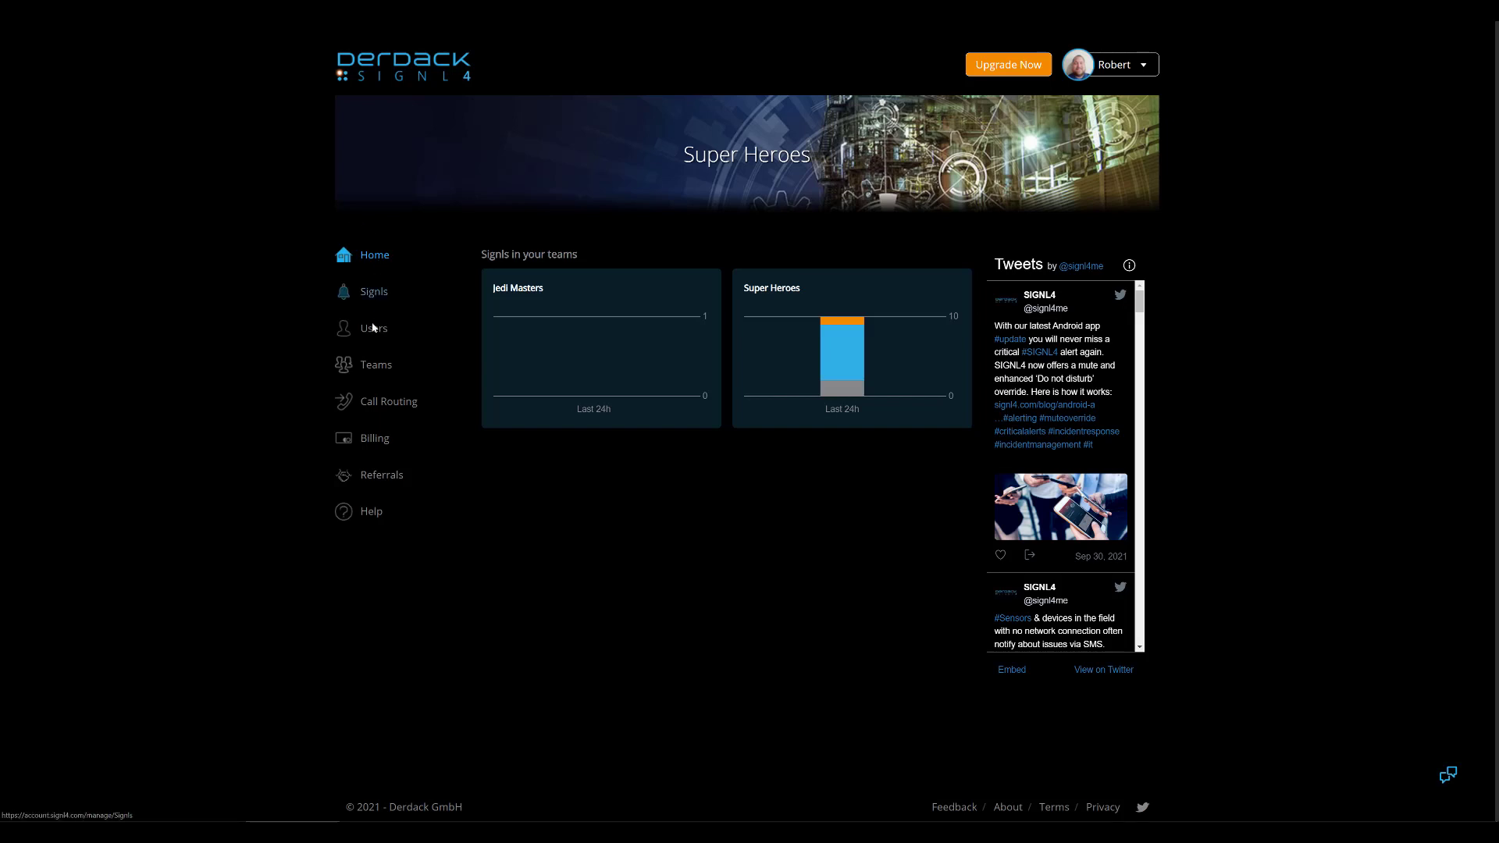
- In the SIGNL4 portal, go to the team's apps and open the creation form for the Dynatrace connector template
left_click(377, 367)
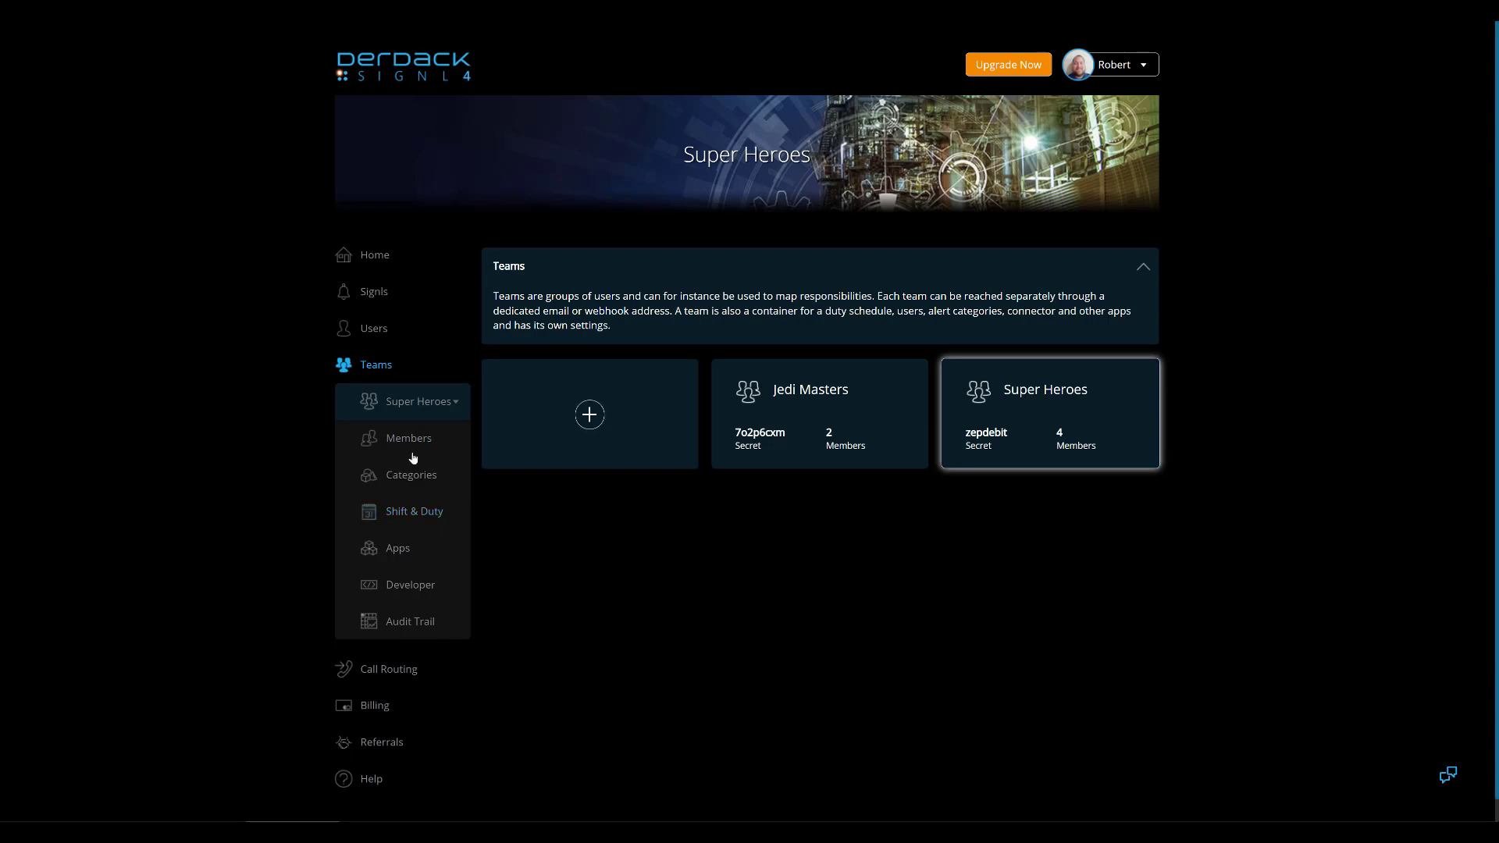
left_click(398, 548)
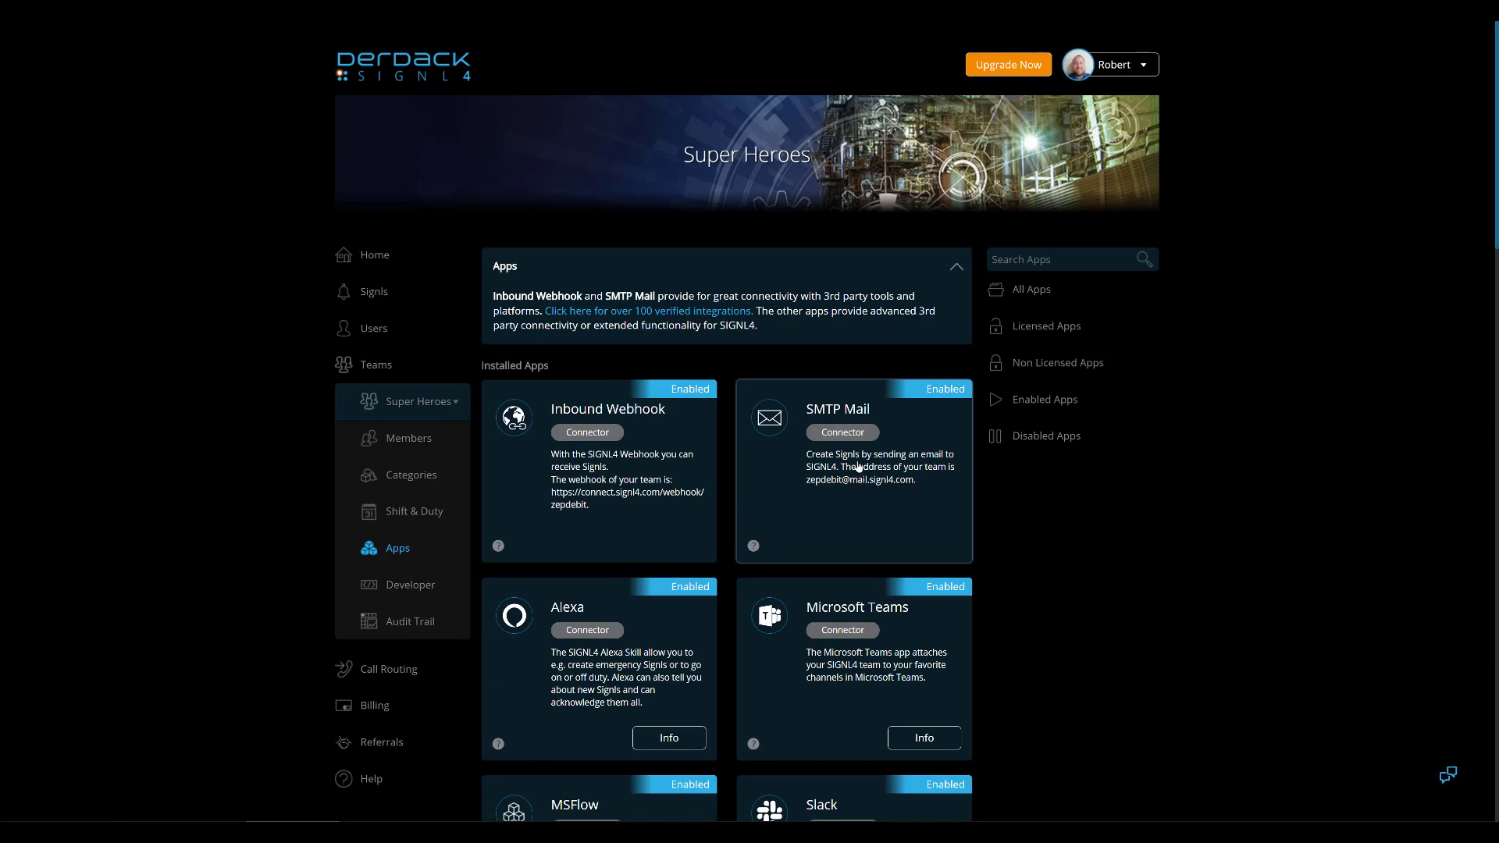
scroll(839, 415, "down", 9)
scroll(829, 413, "down", 8)
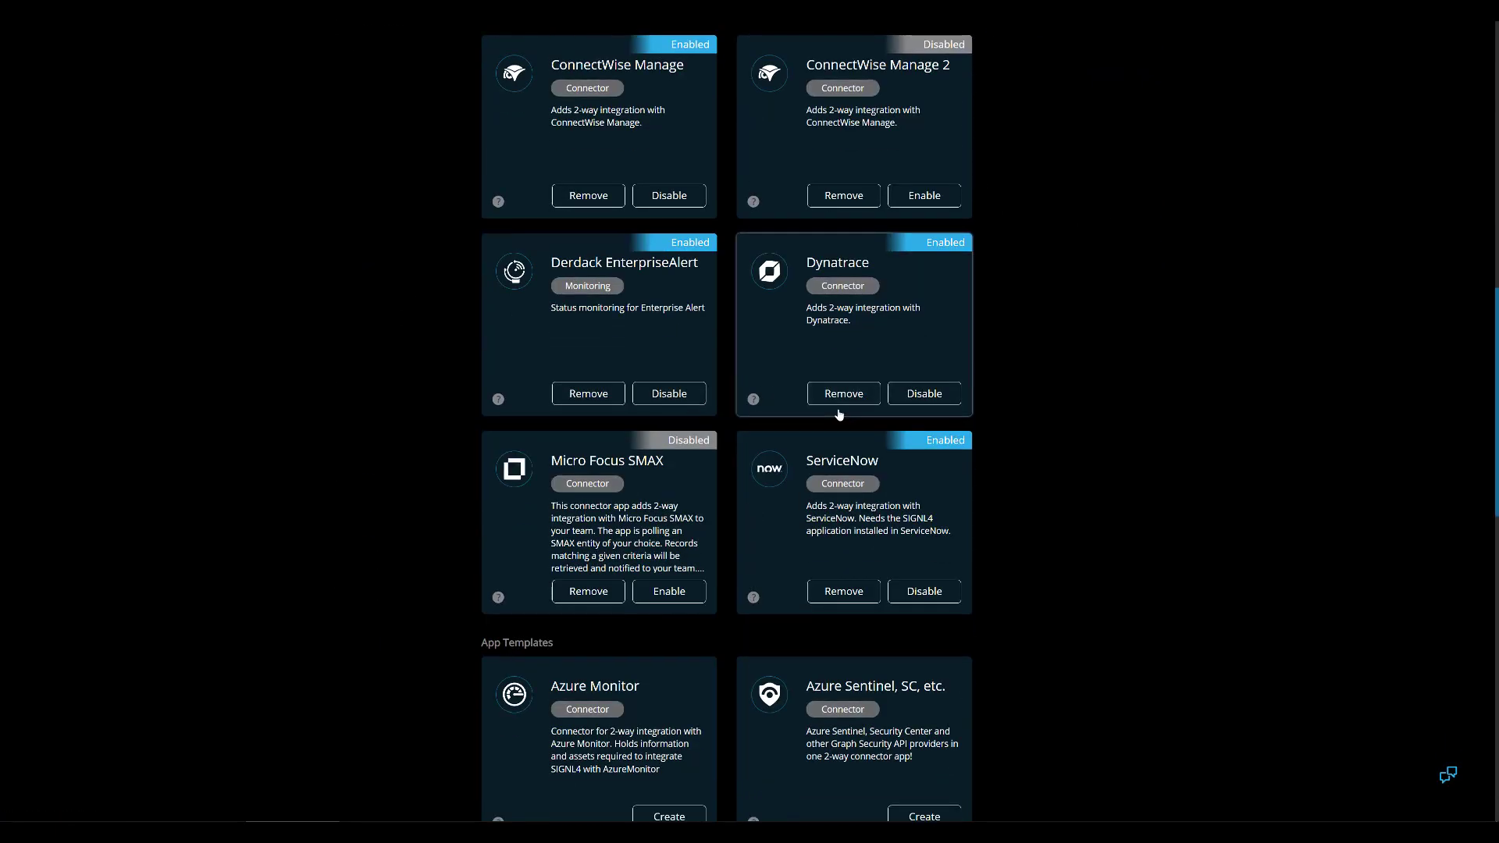
scroll(935, 526, "down", 2)
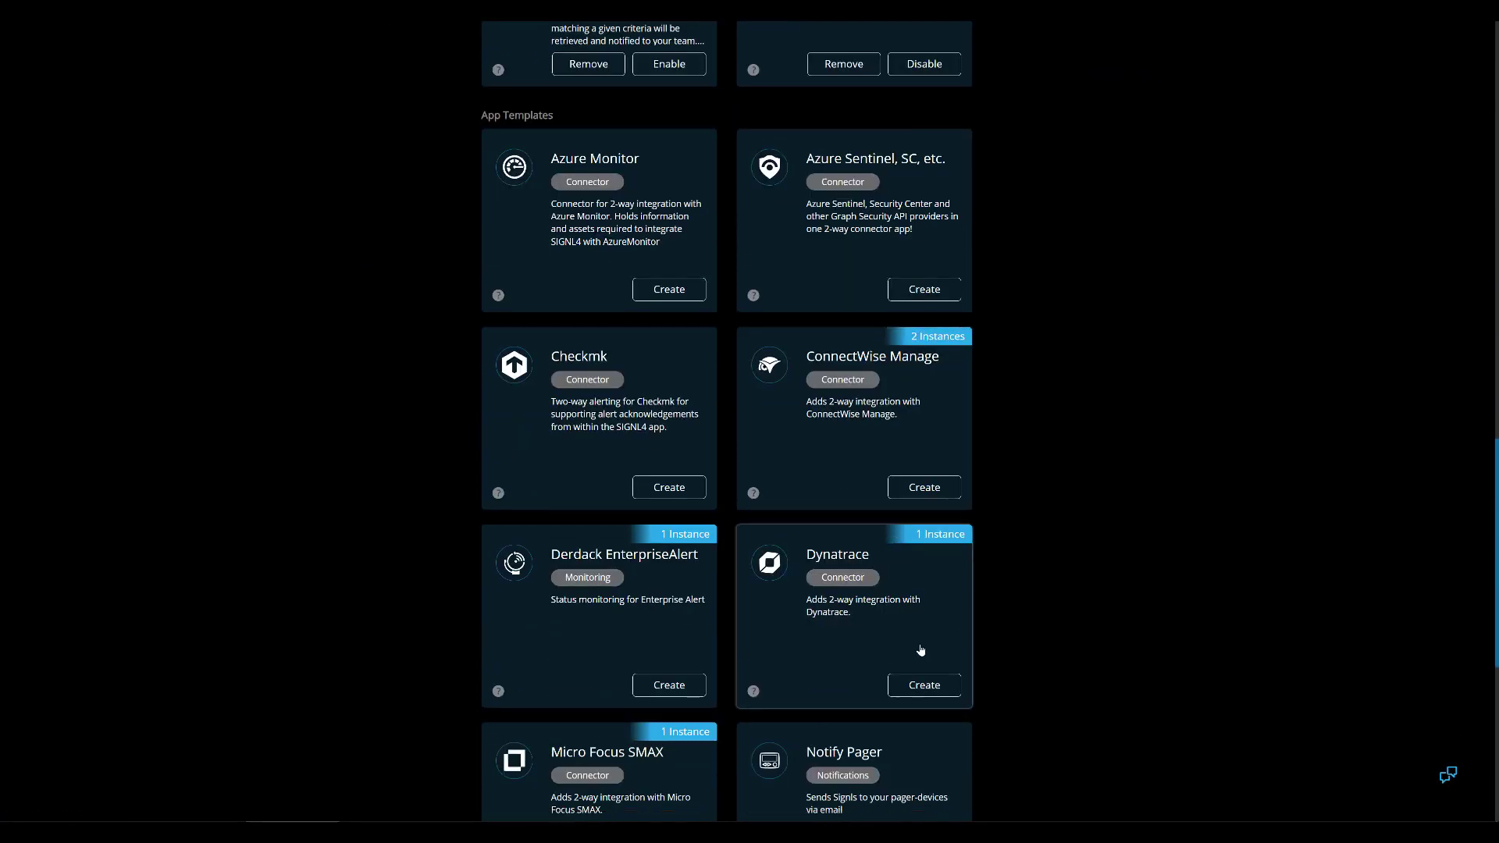
left_click(922, 694)
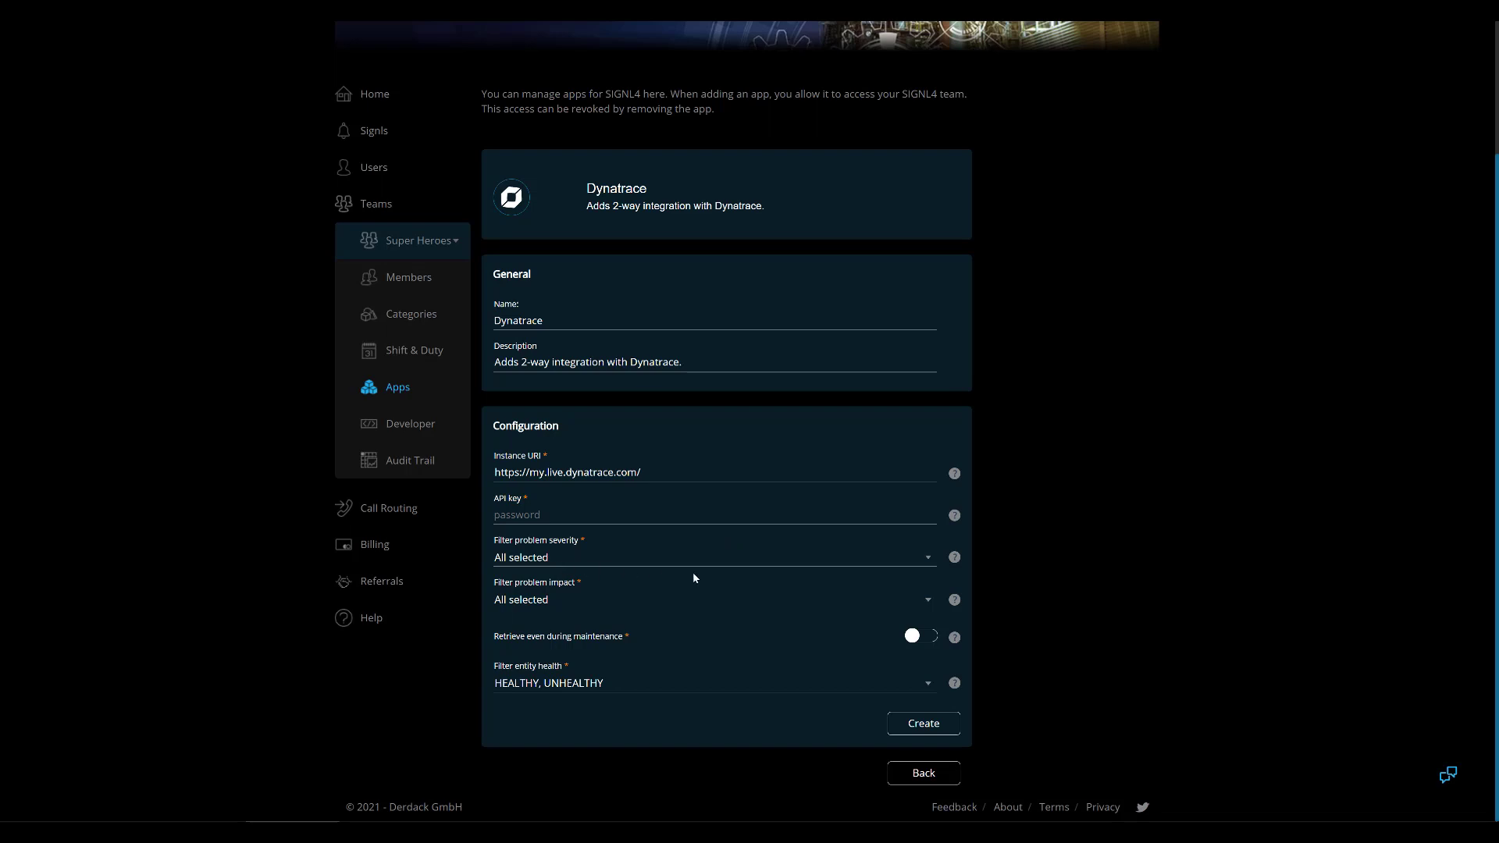
- Review the options of the problem severity, problem impact and entity health filters, keeping every option selected
left_click(928, 557)
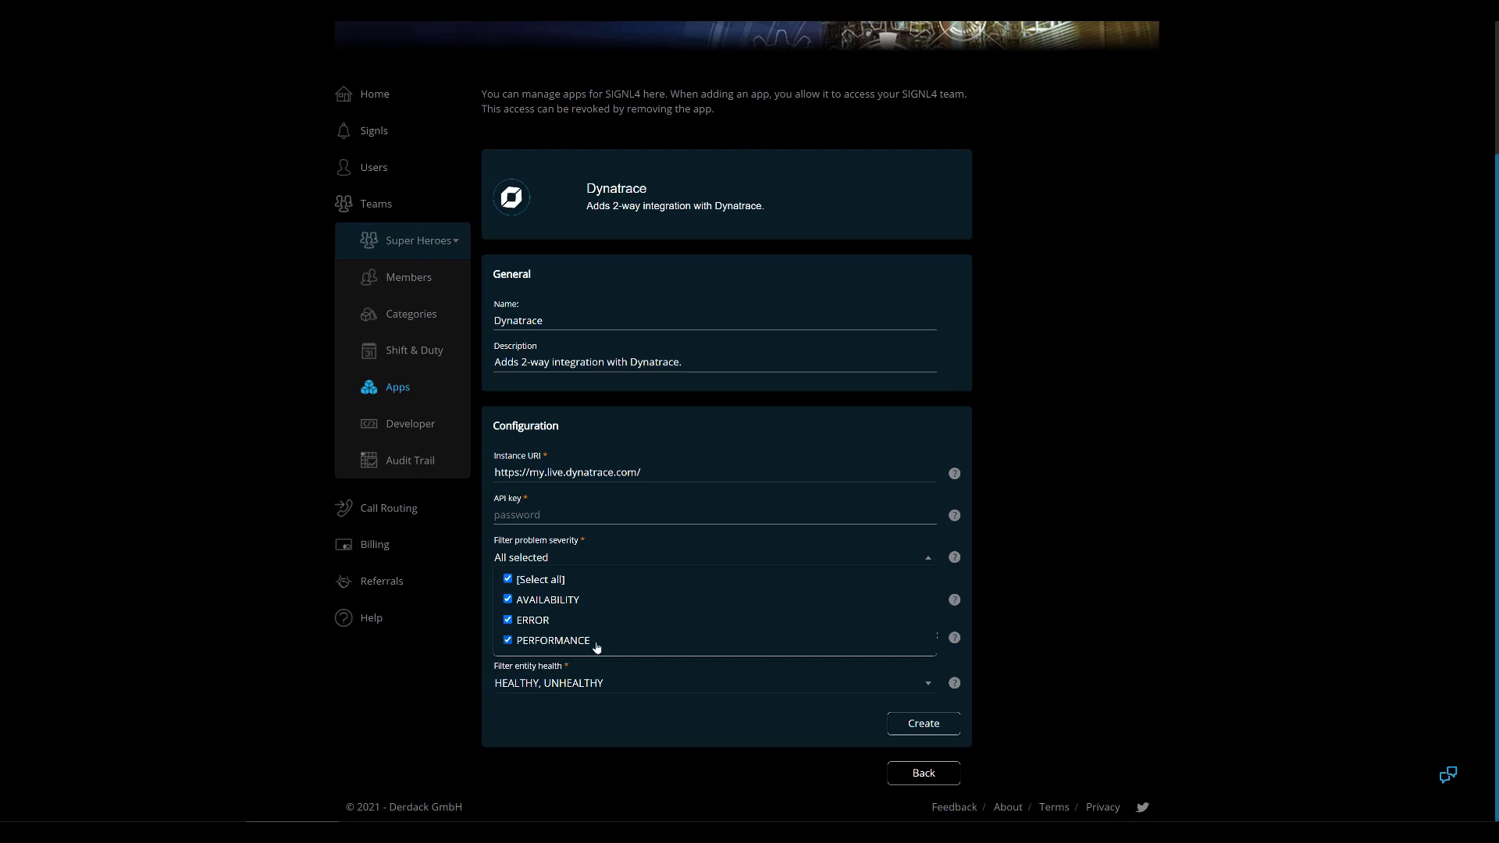
left_click(928, 559)
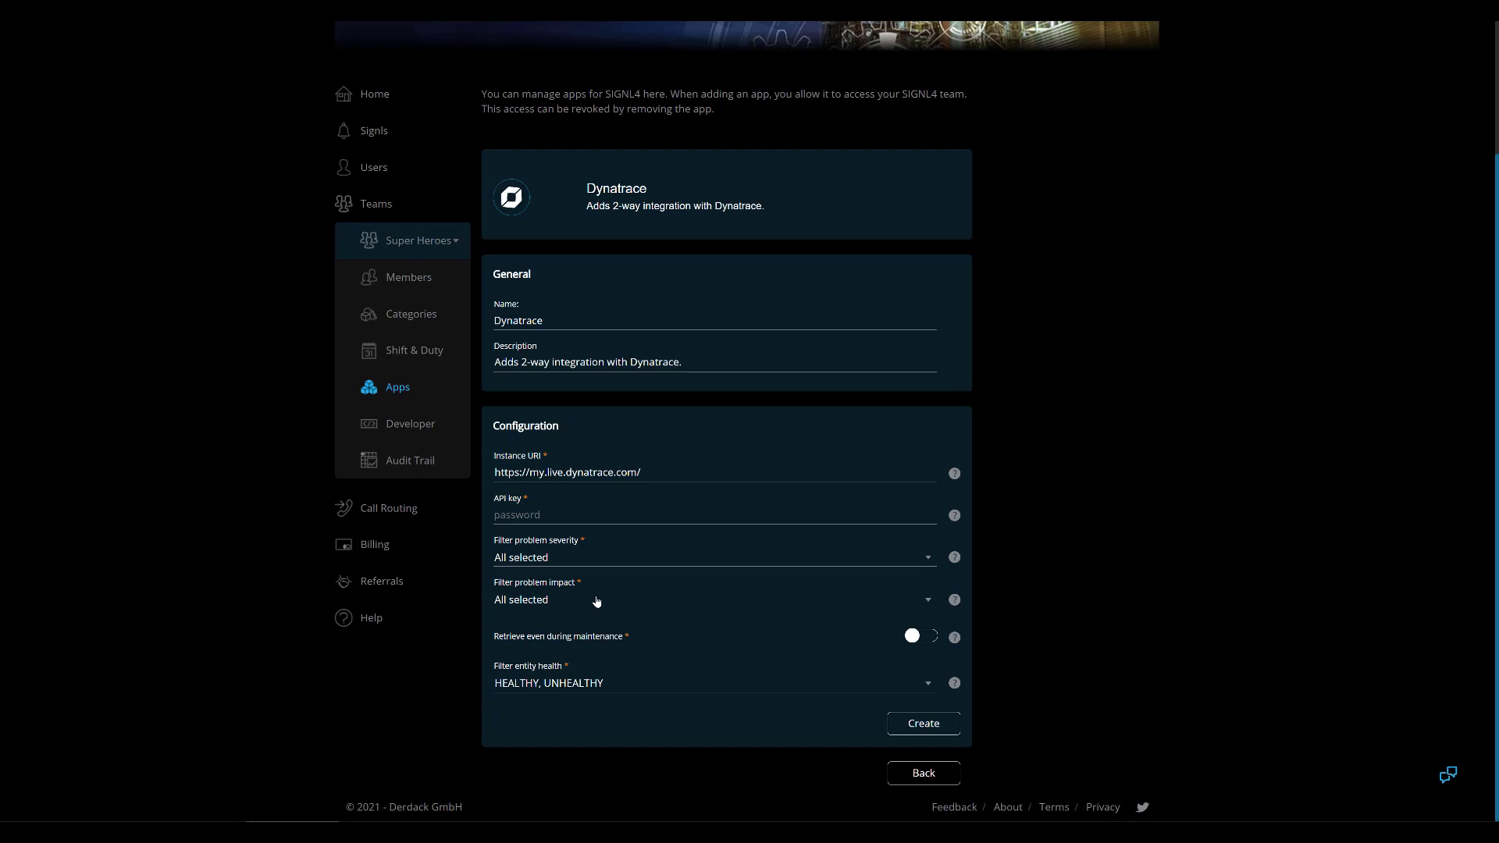
left_click(927, 611)
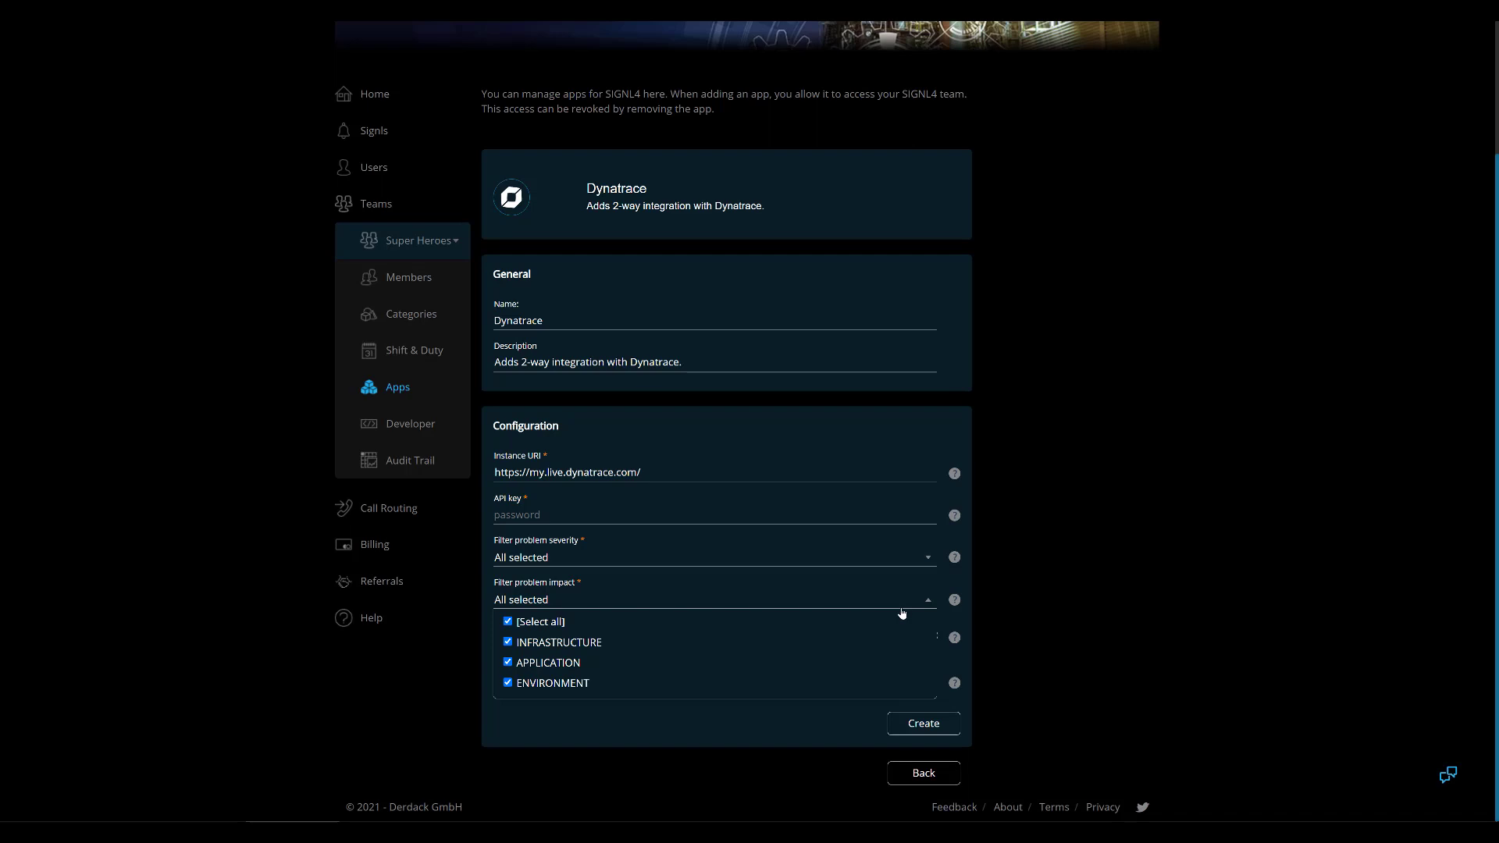
left_click(509, 663)
left_click(509, 683)
left_click(509, 621)
left_click(928, 601)
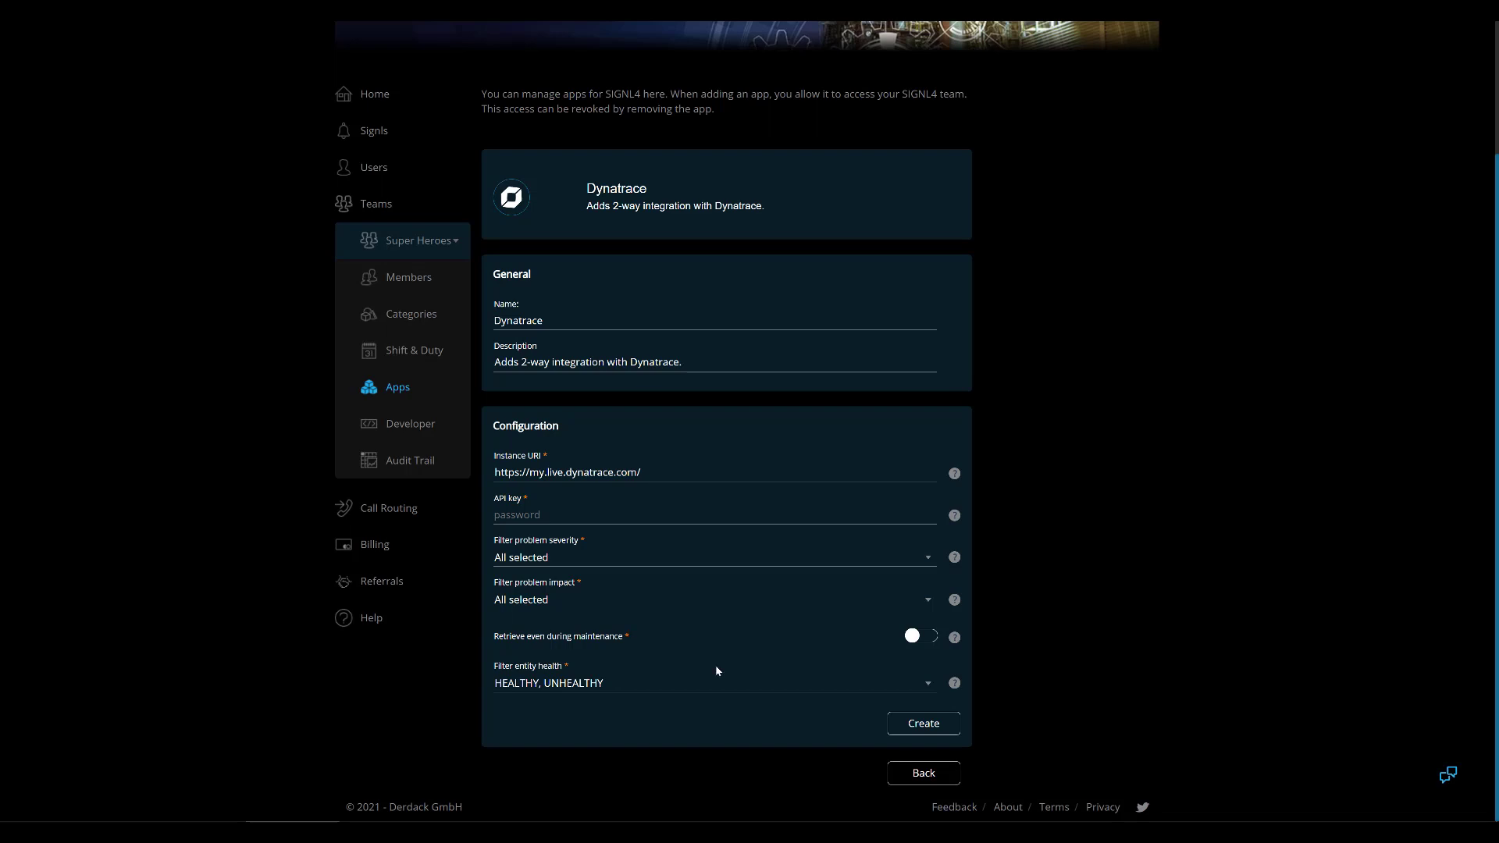
left_click(929, 687)
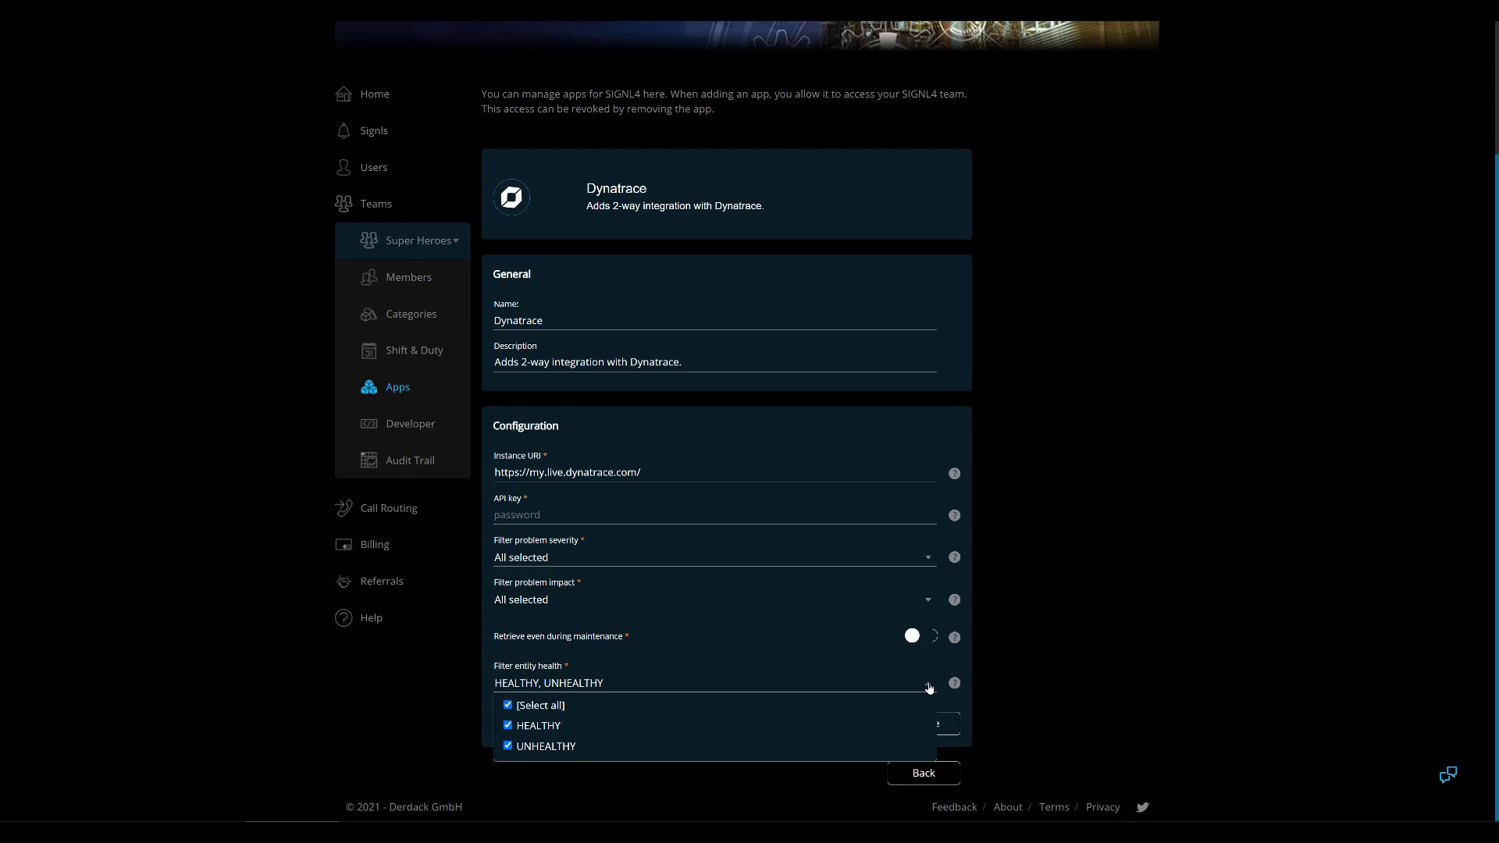
left_click(837, 668)
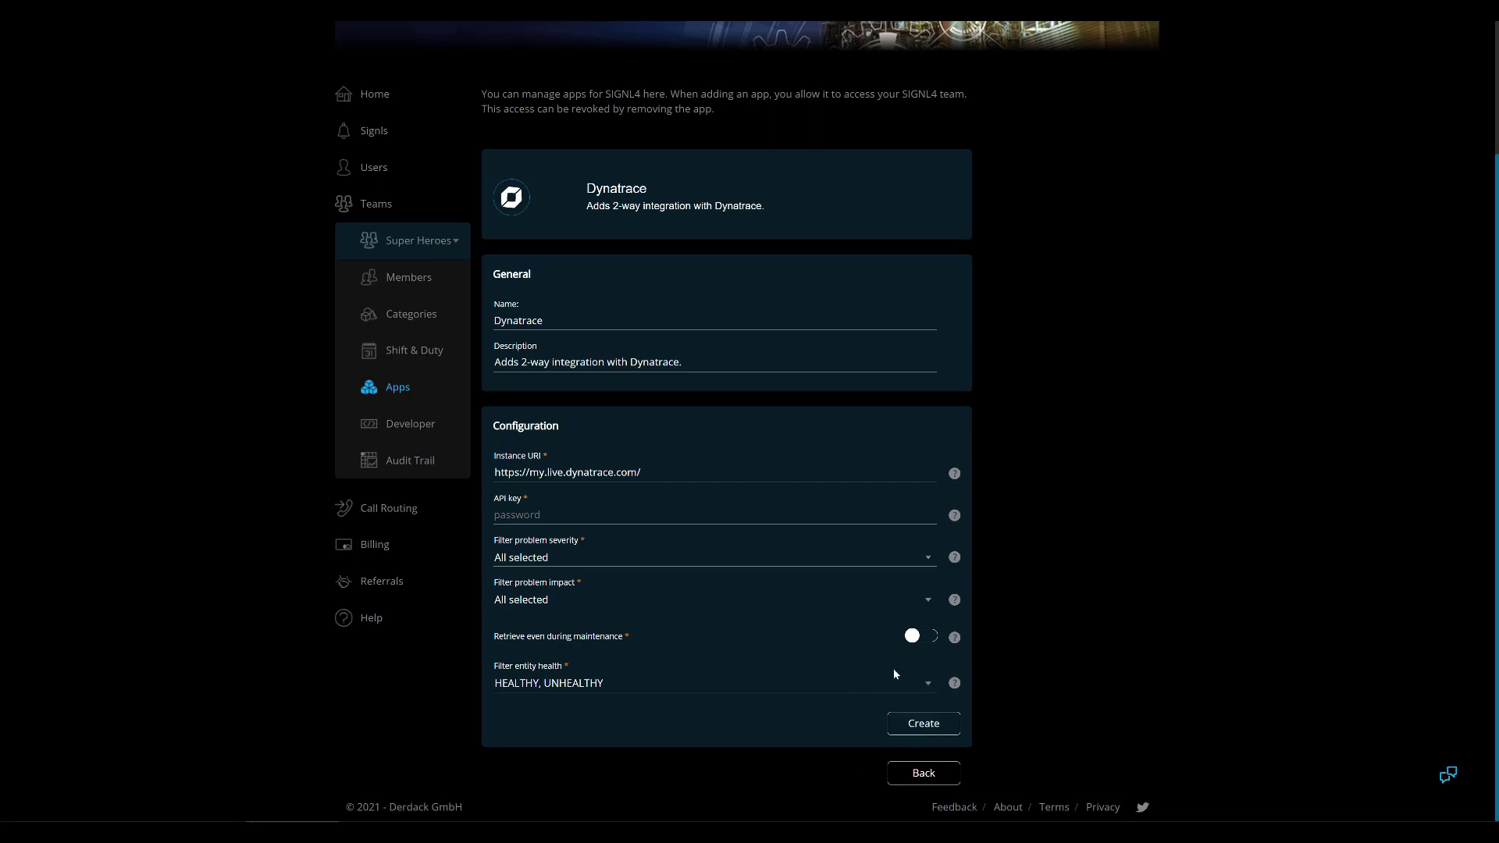
- Leave the Dynatrace app form without creating it and locate the installed Dynatrace connector in the apps overview
left_click(911, 768)
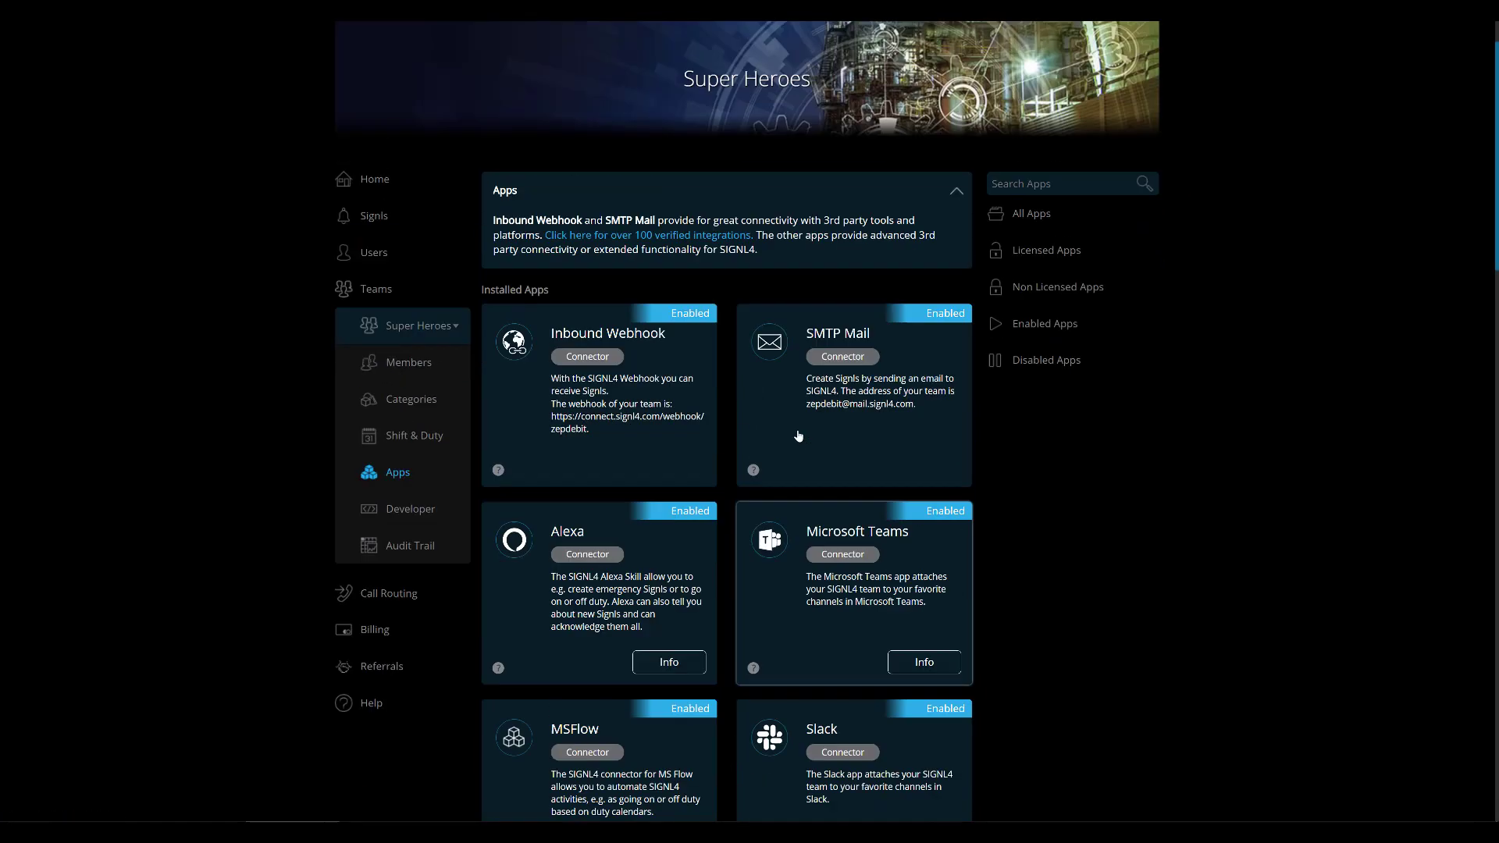
scroll(798, 436, "down", 7)
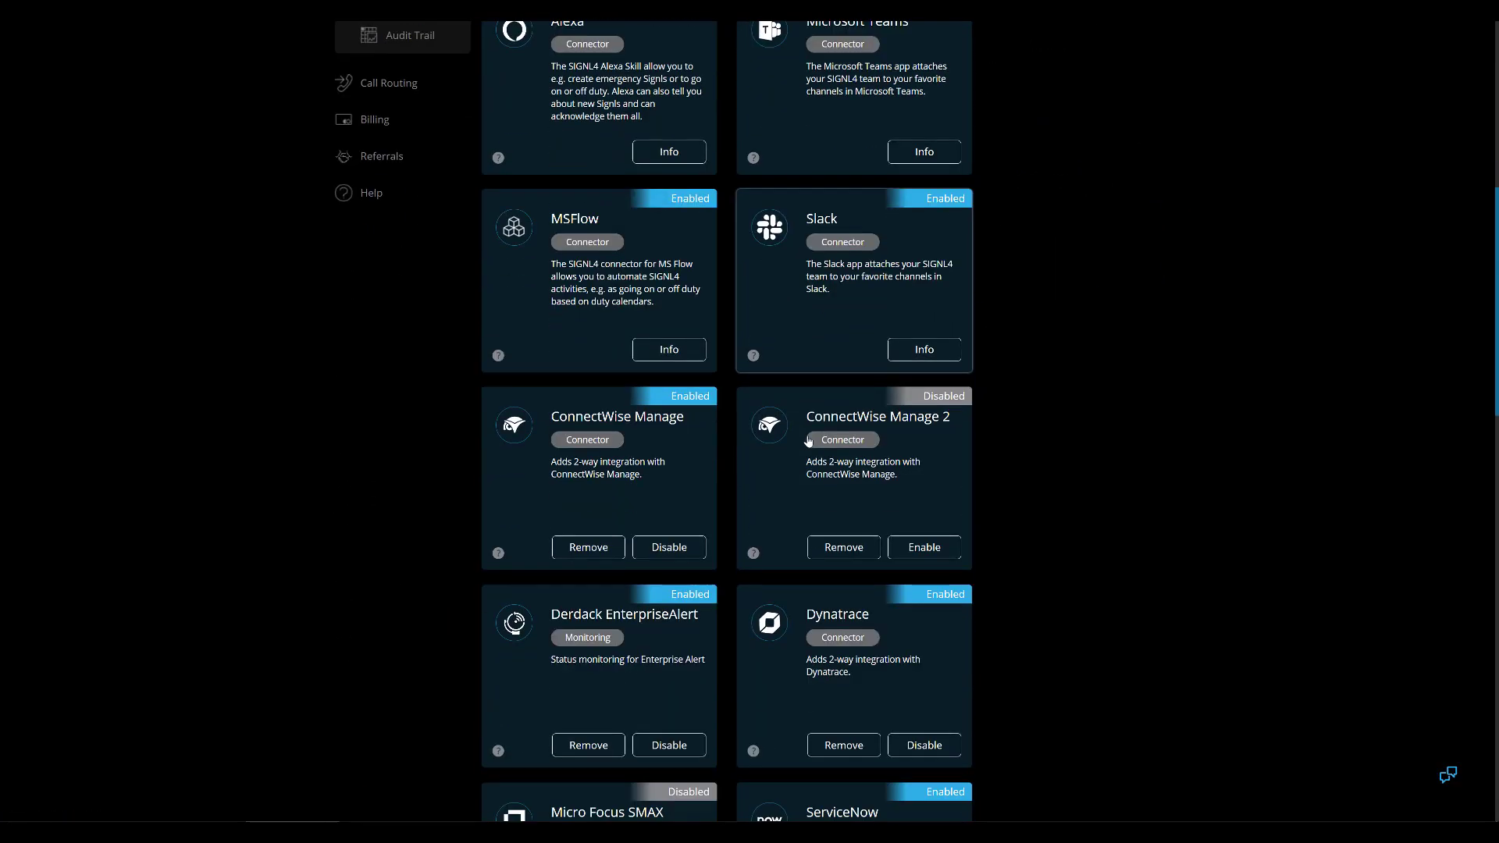
scroll(808, 441, "down", 2)
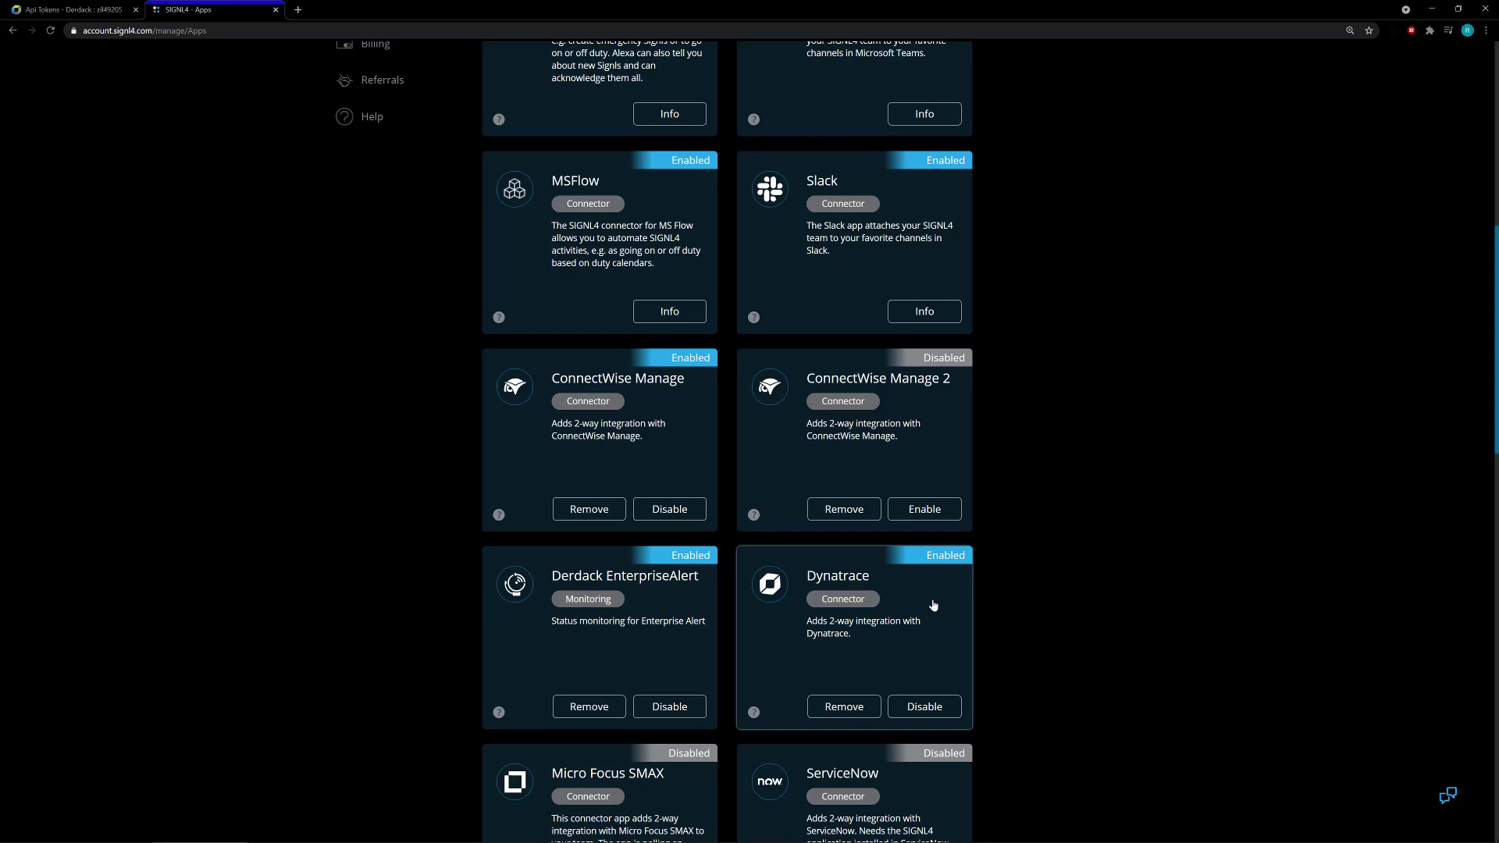
- Switch to Dynatrace, open the active Error event from the problems list and expand its event details
left_click(80, 10)
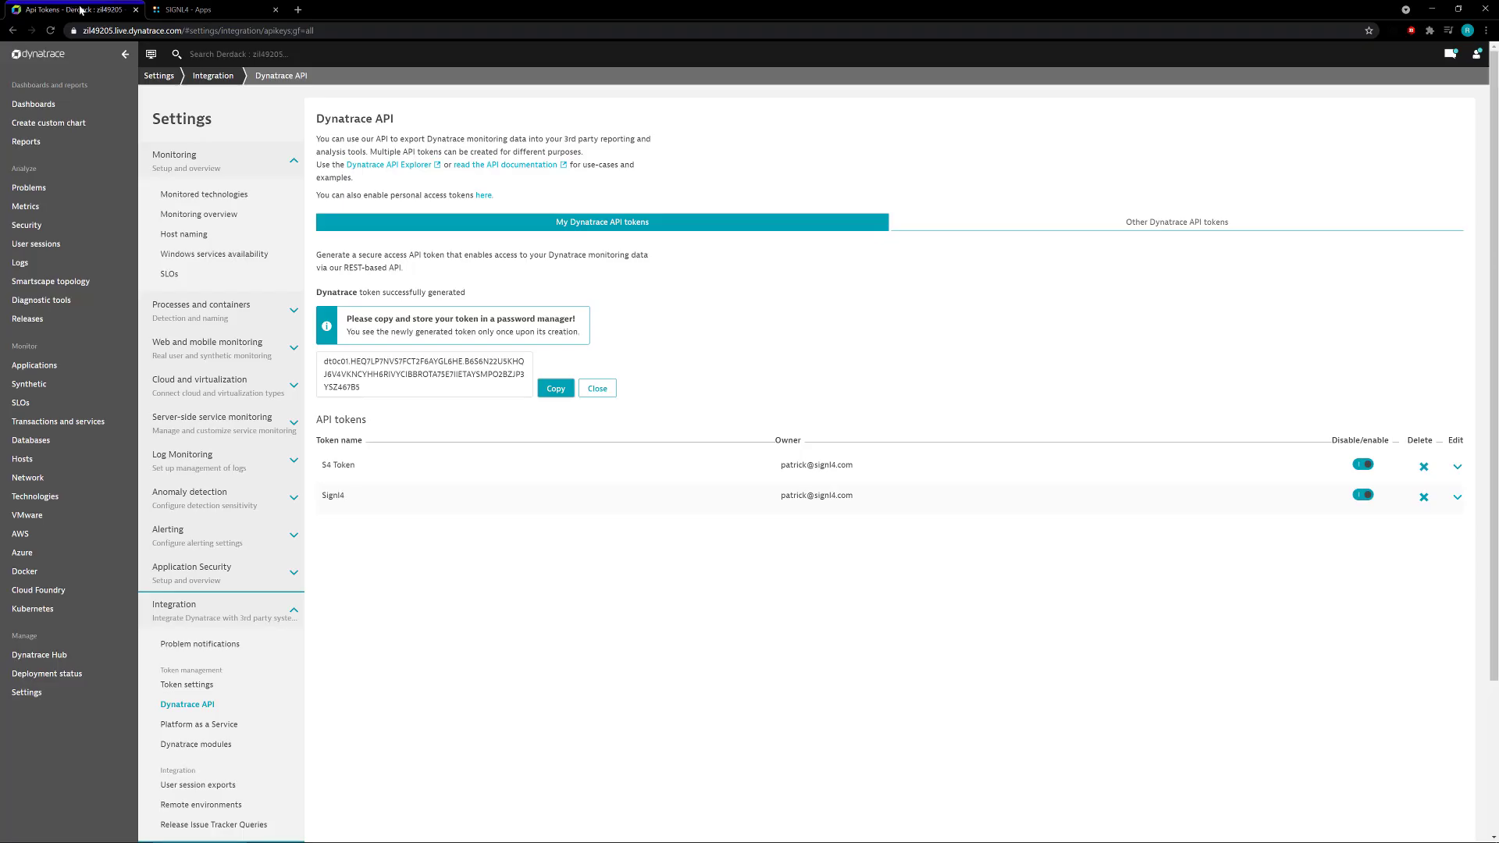
left_click(51, 197)
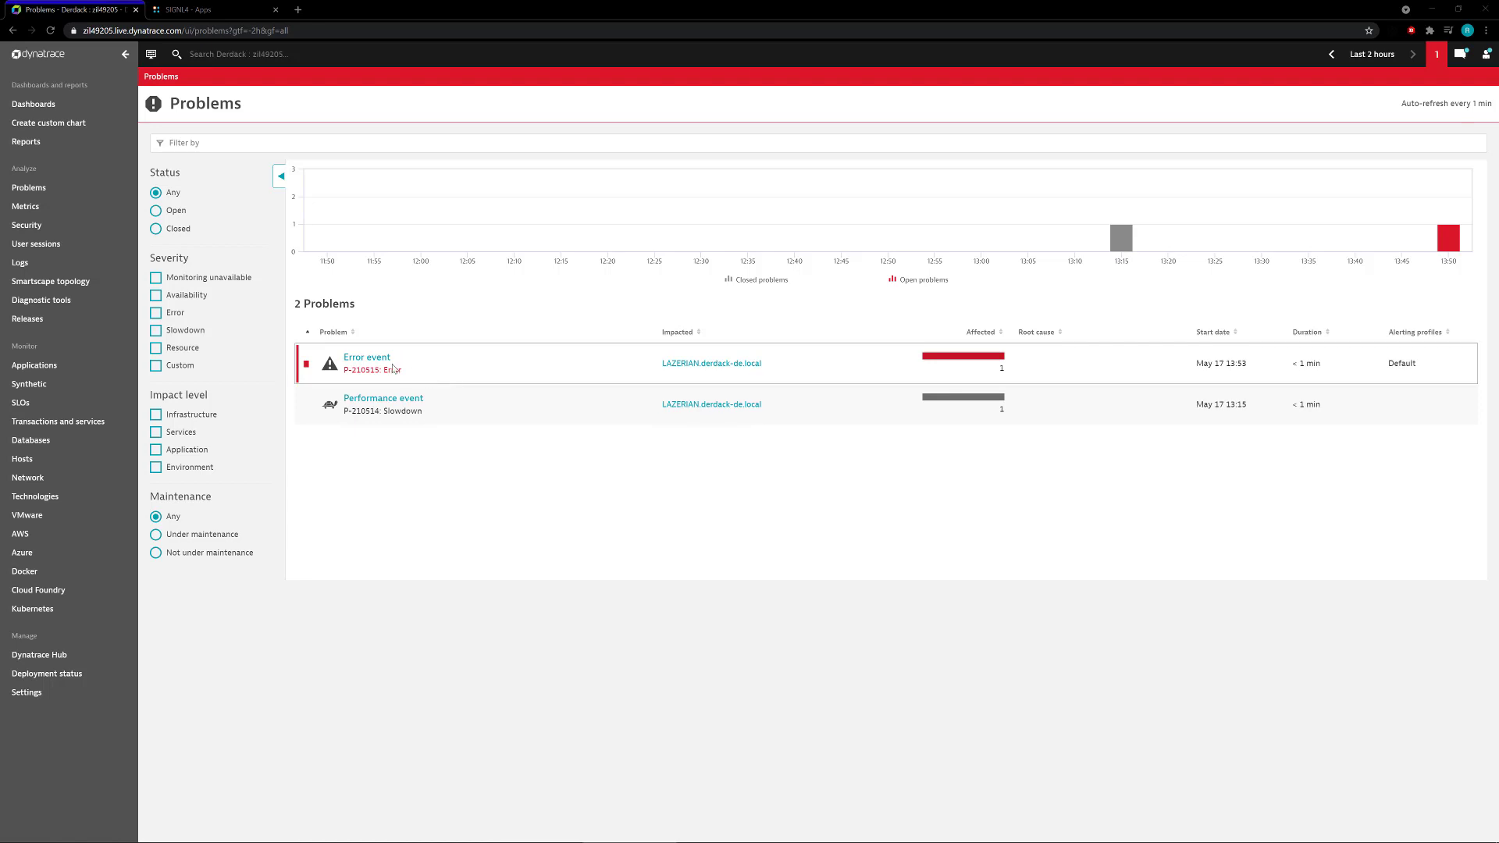
left_click(367, 358)
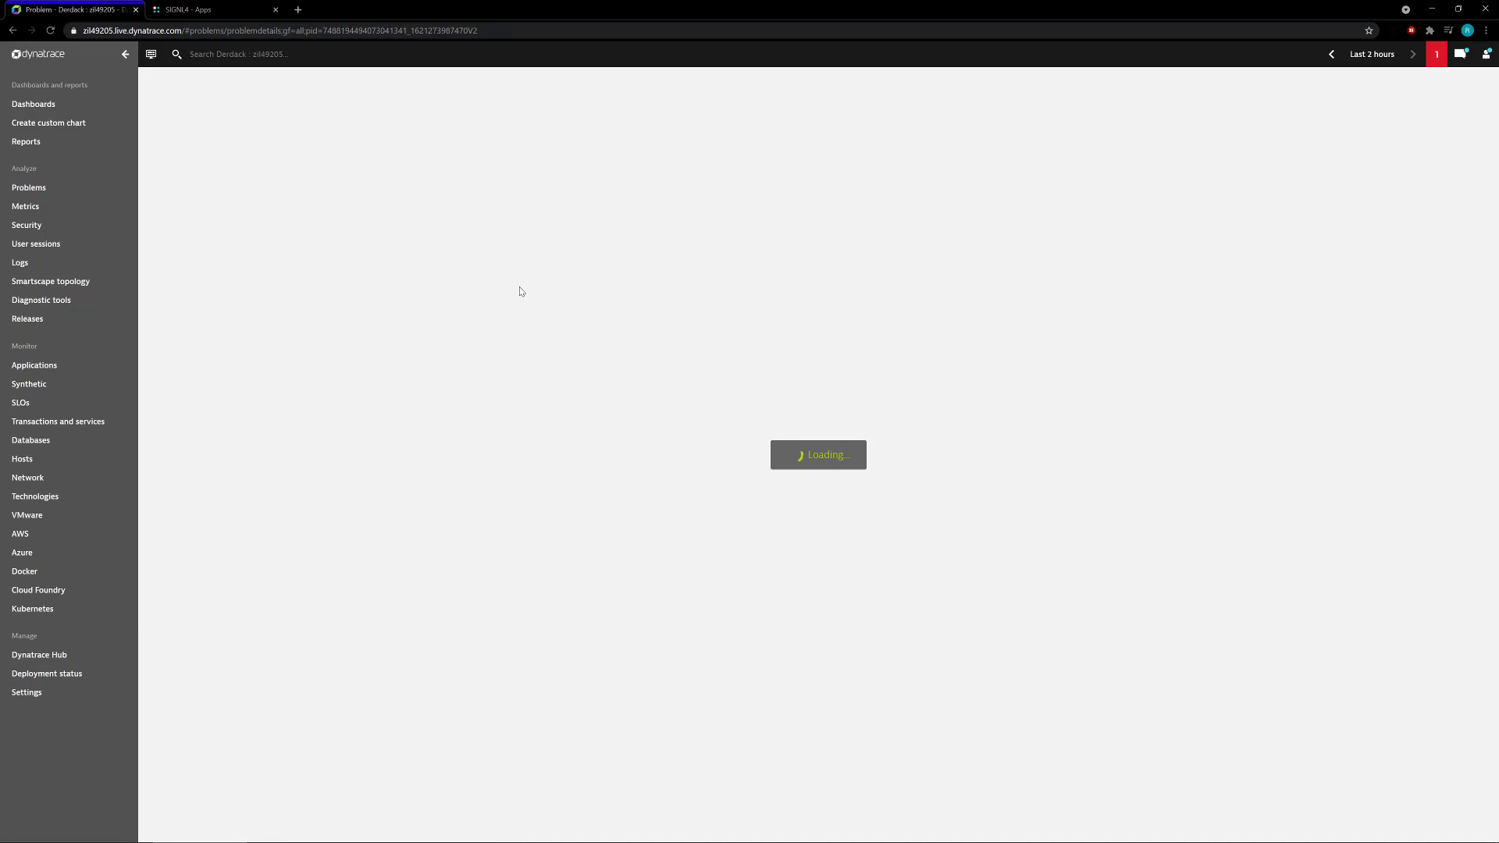
left_click(197, 315)
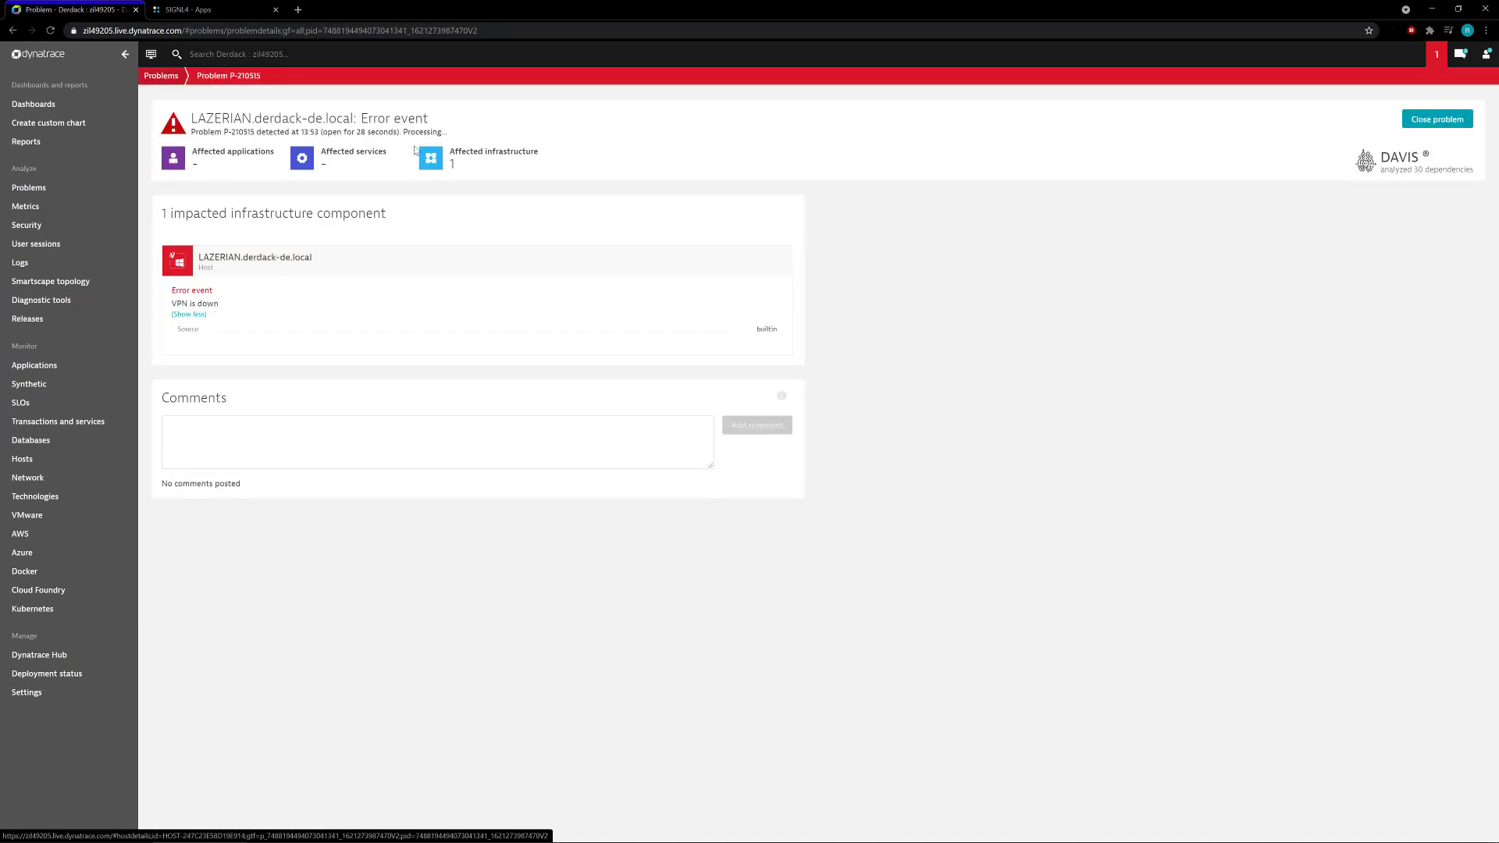
- Switch to the SIGNL4 portal, expand the new Error event Signl and examine its parameters and delivery status
left_click(192, 9)
scroll(310, 267, "up", 5)
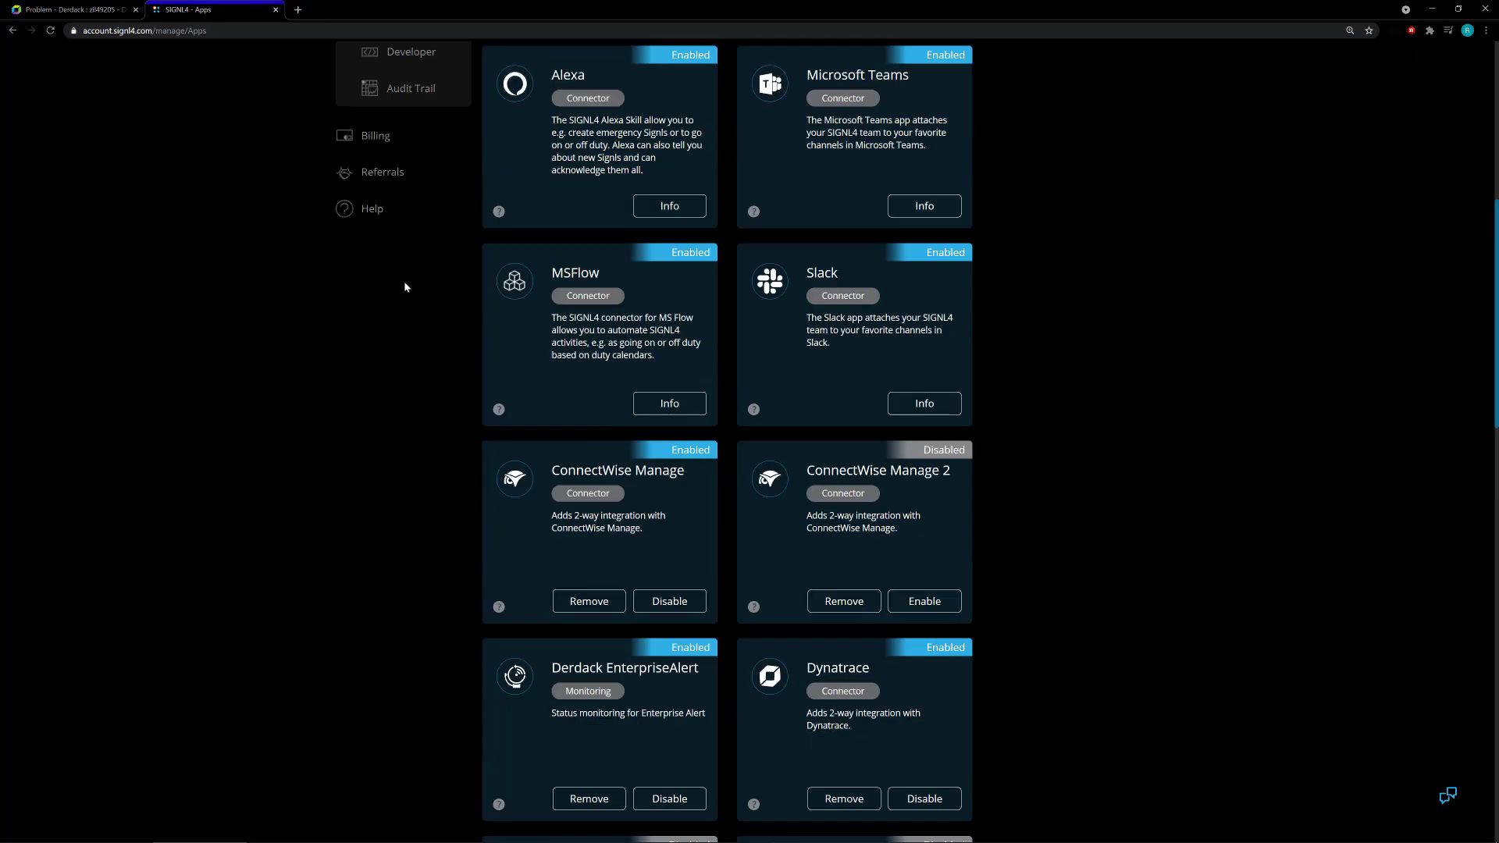
left_click(412, 144)
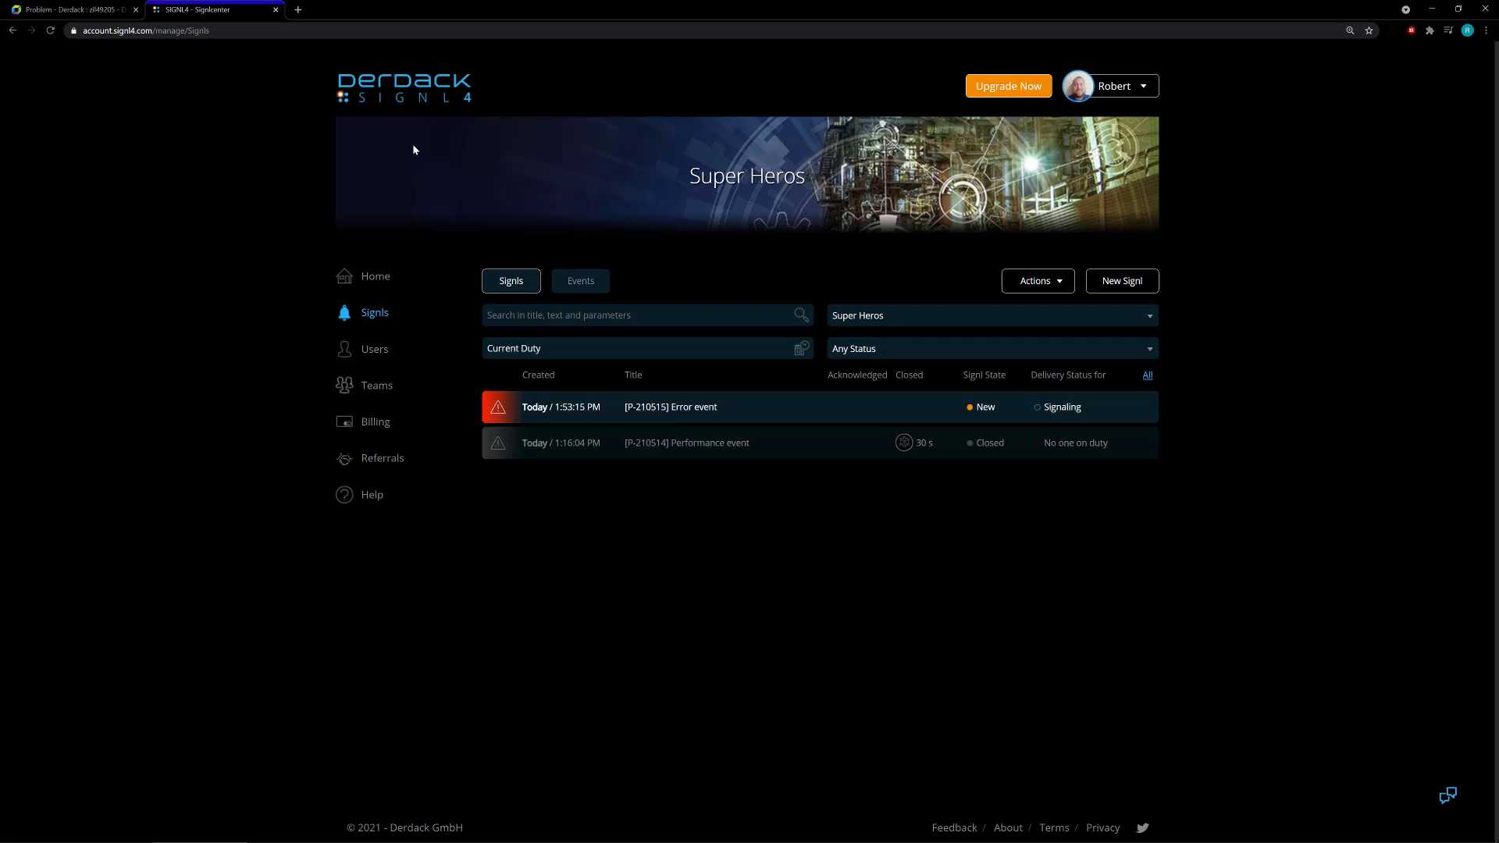
left_click(845, 405)
scroll(817, 461, "down", 10)
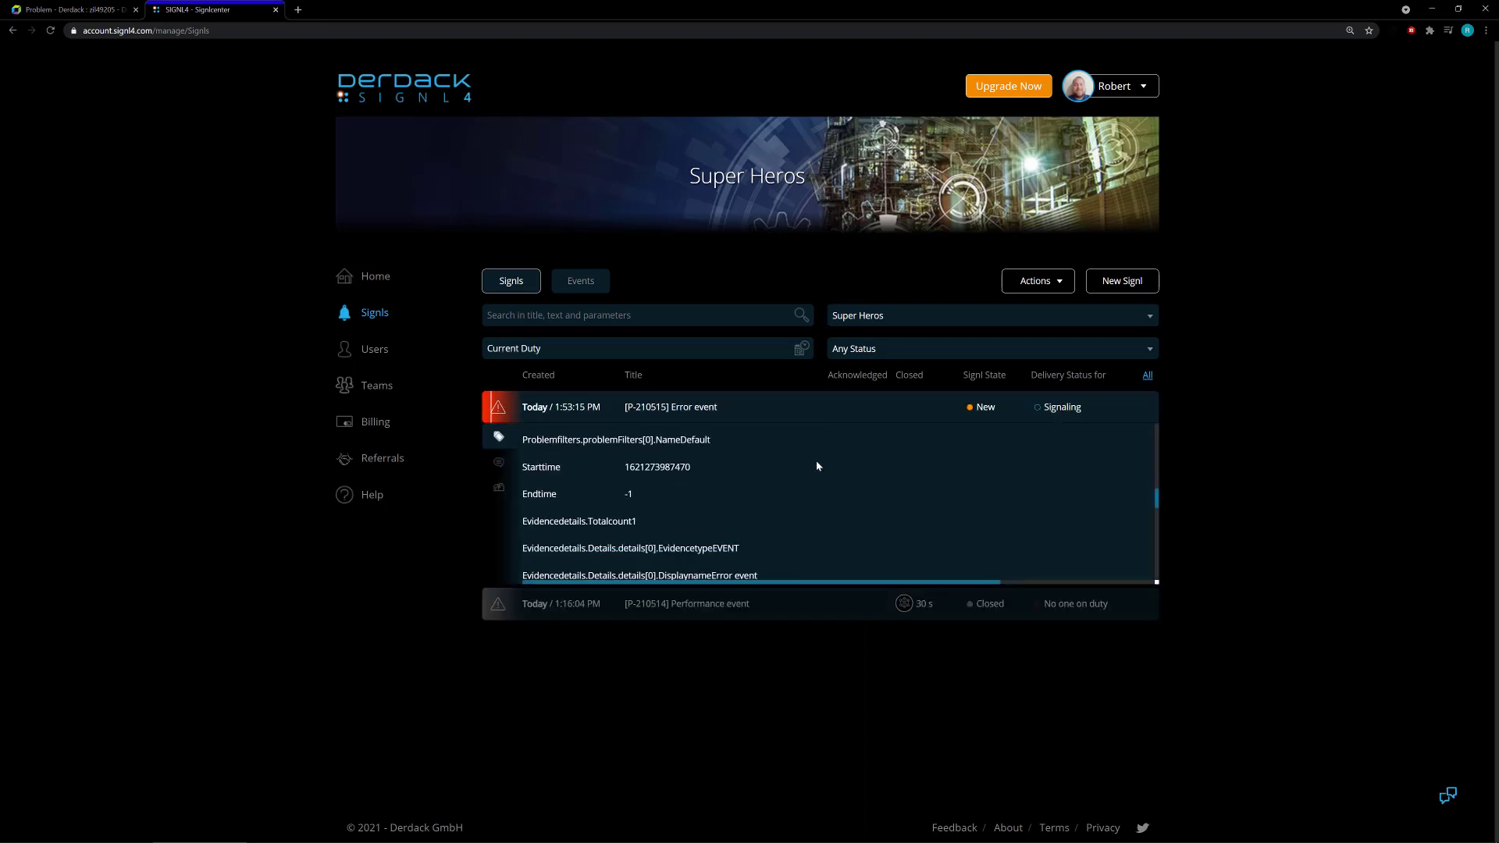
scroll(816, 464, "down", 10)
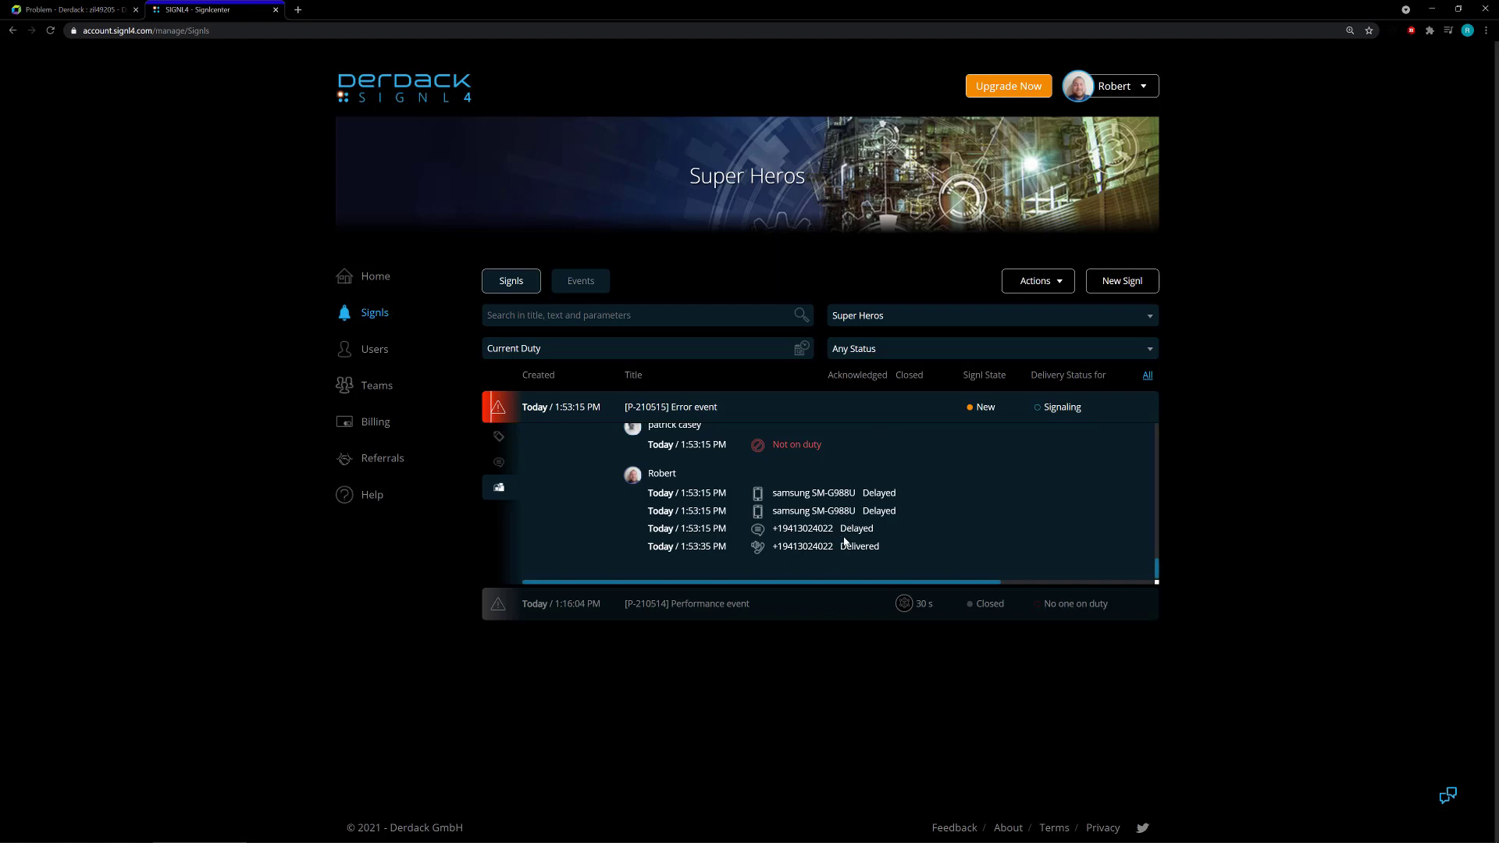
- Check the Error event alert's acknowledgement on the mirrored phone and in the portal, and reload the problem page in Dynatrace
key("alt+Tab")
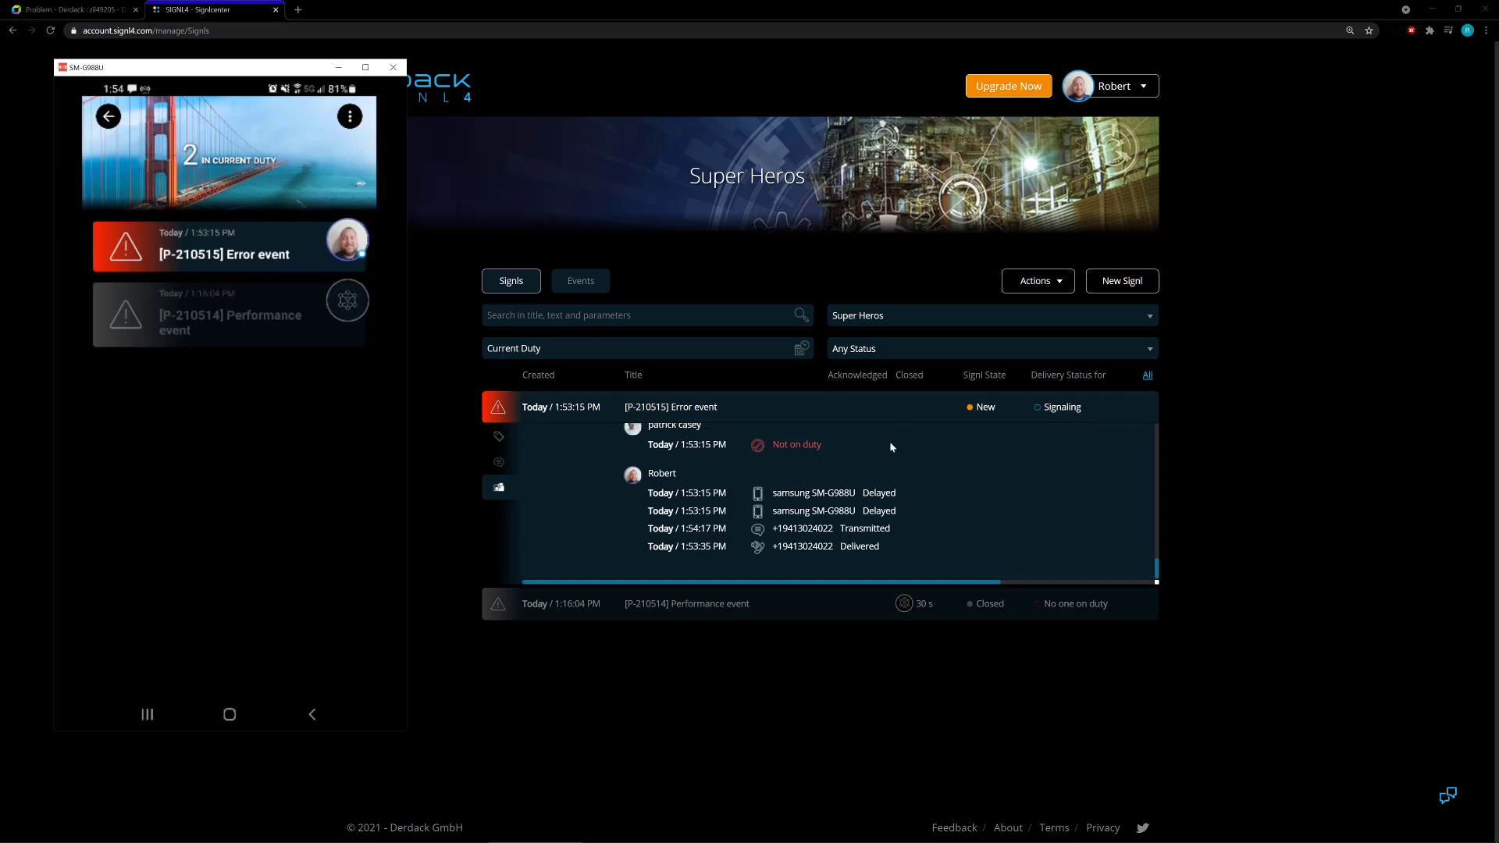
left_click(444, 263)
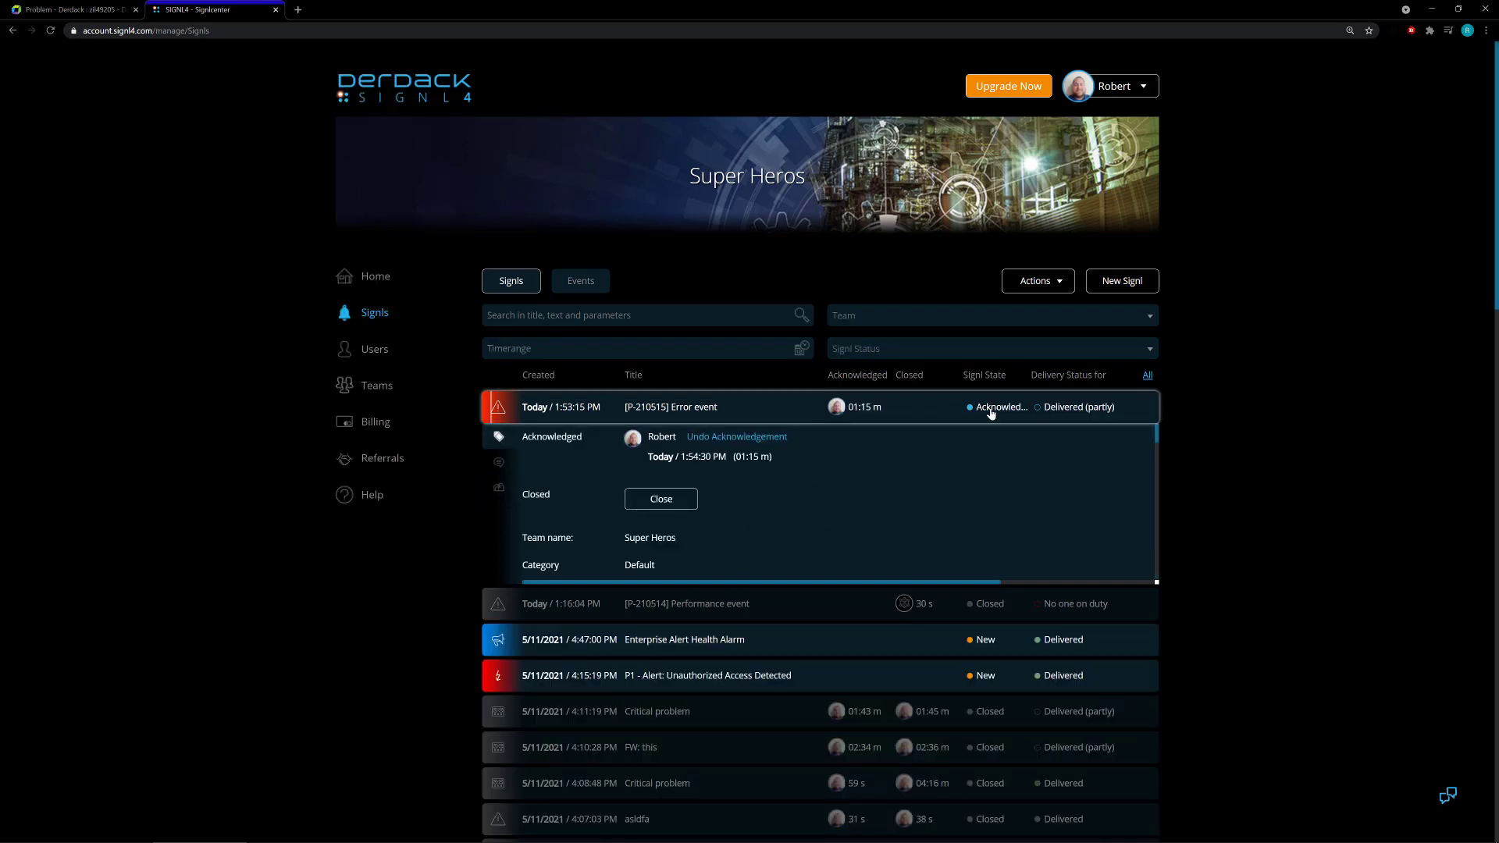
left_click(78, 11)
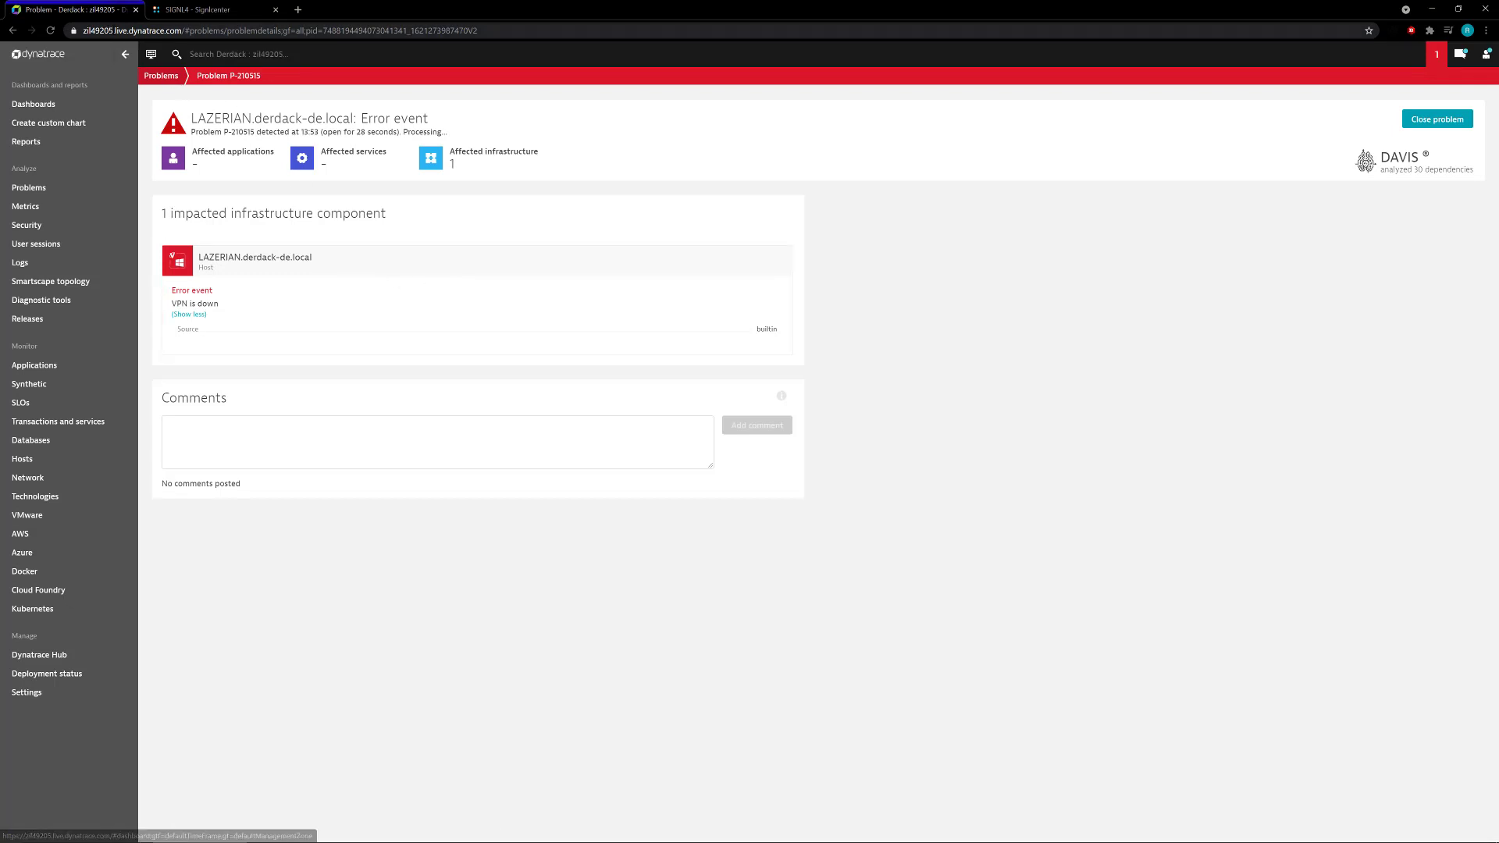
left_click(49, 31)
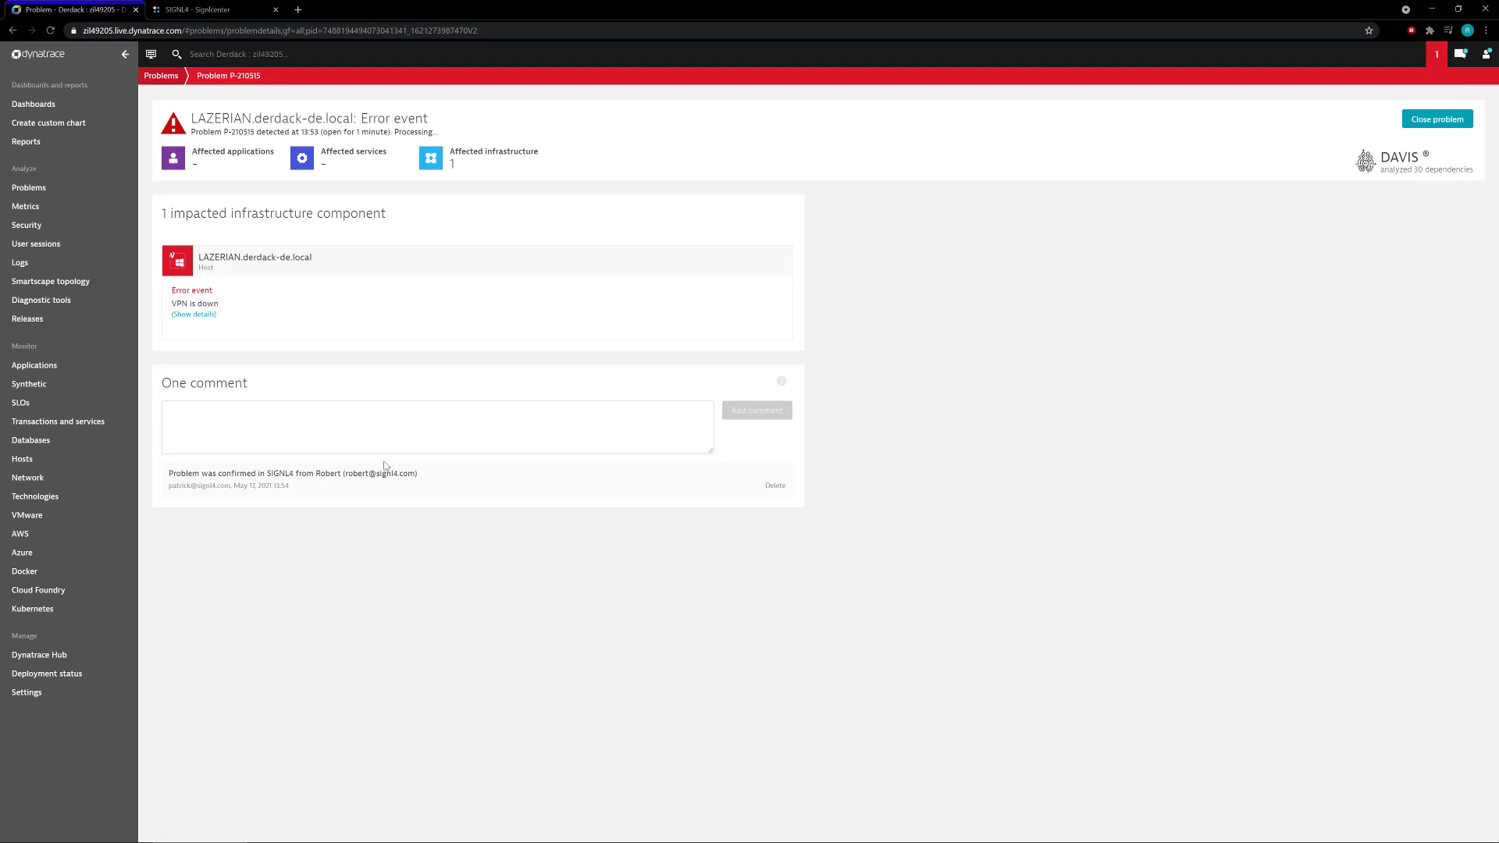
- Review the Error event alert on the mirrored phone from its parameters down to its annotations, and return to the Dynatrace problem page
key("alt+Tab")
scroll(286, 278, "down", 2)
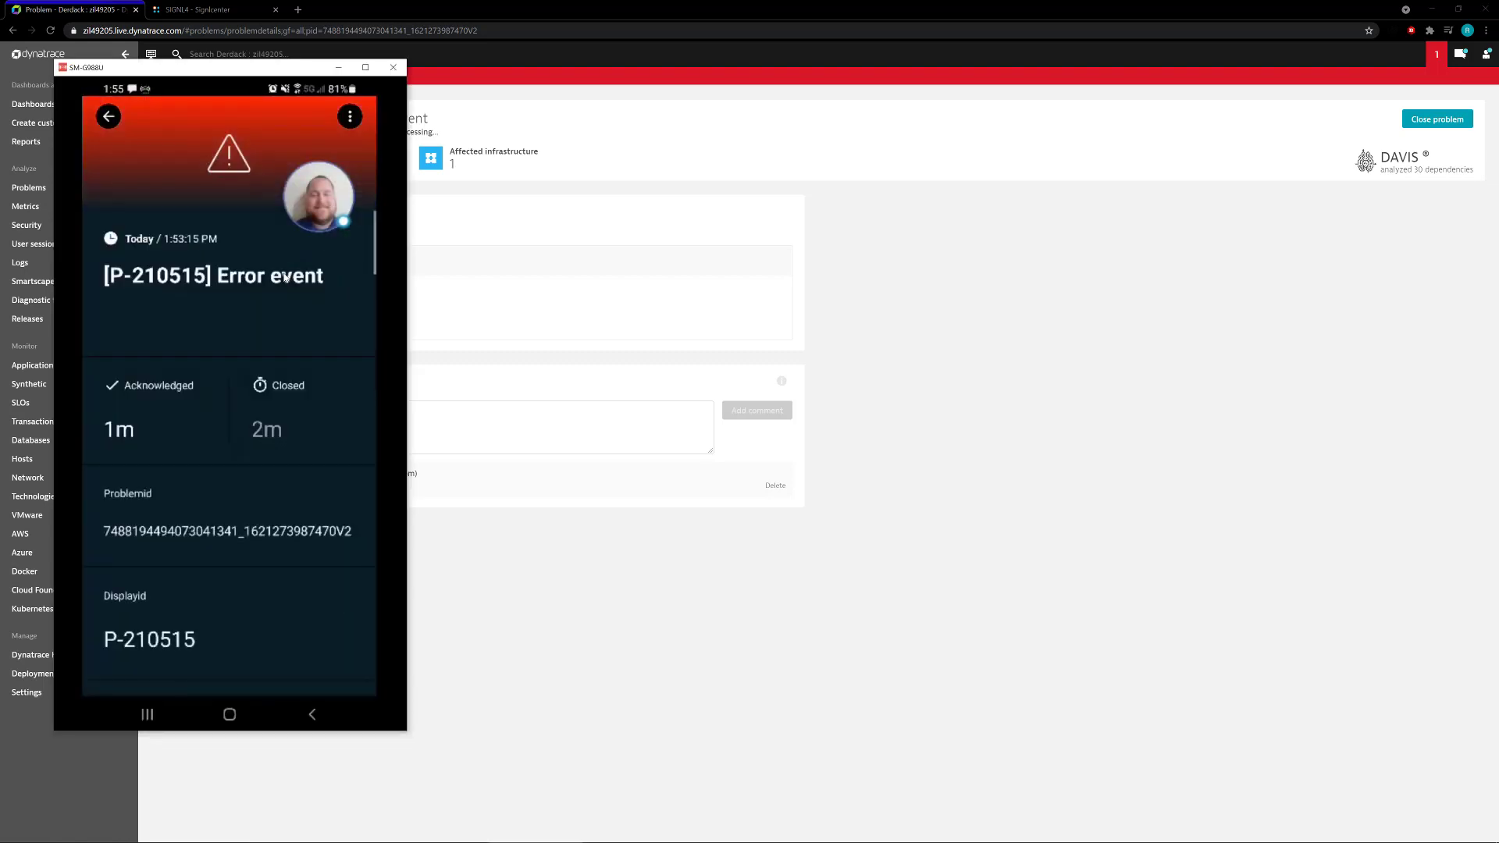
scroll(285, 278, "down", 5)
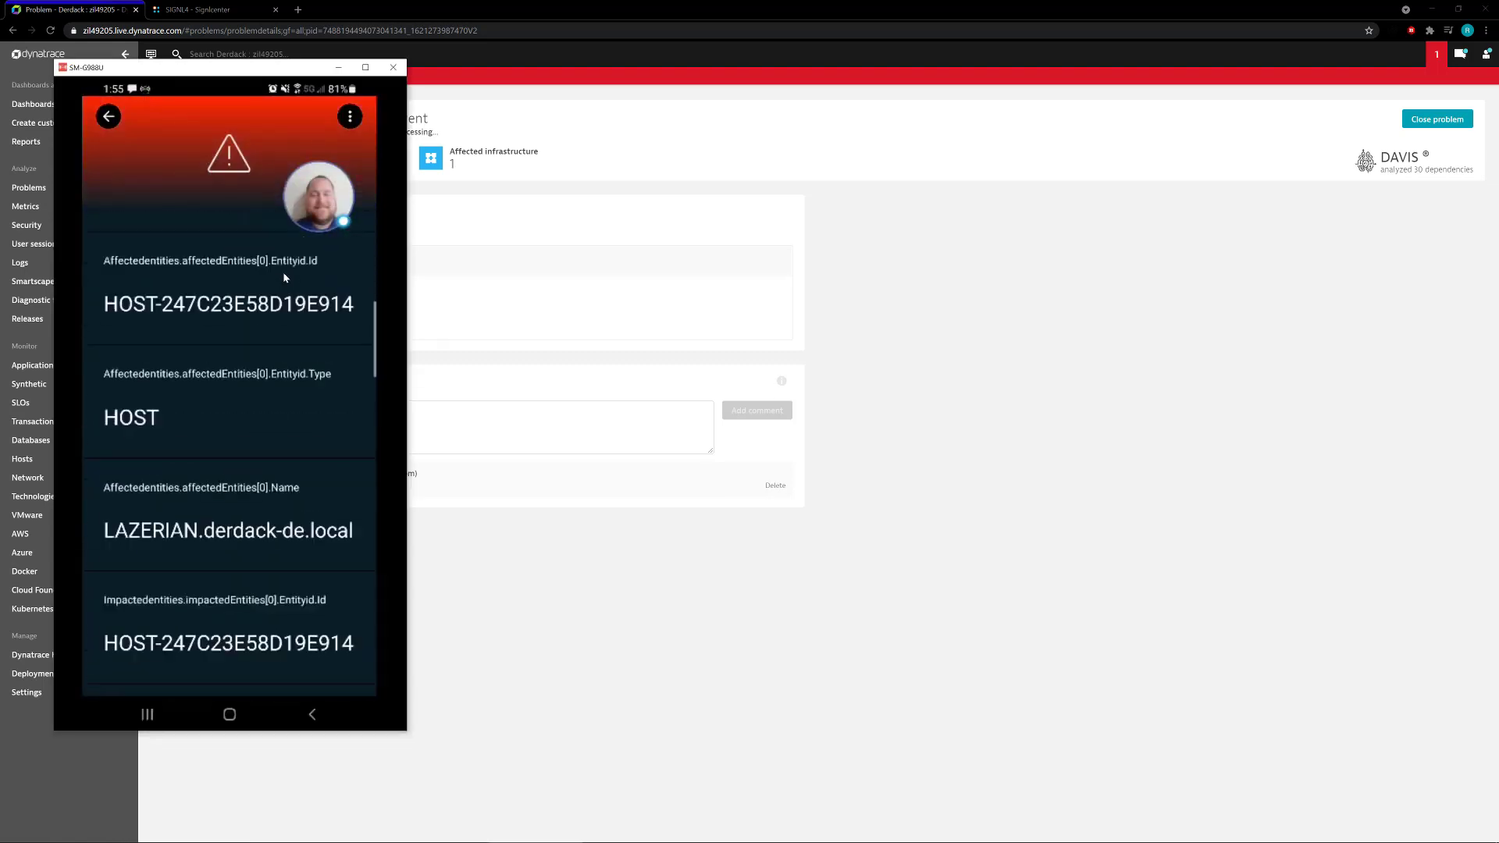
scroll(284, 277, "down", 8)
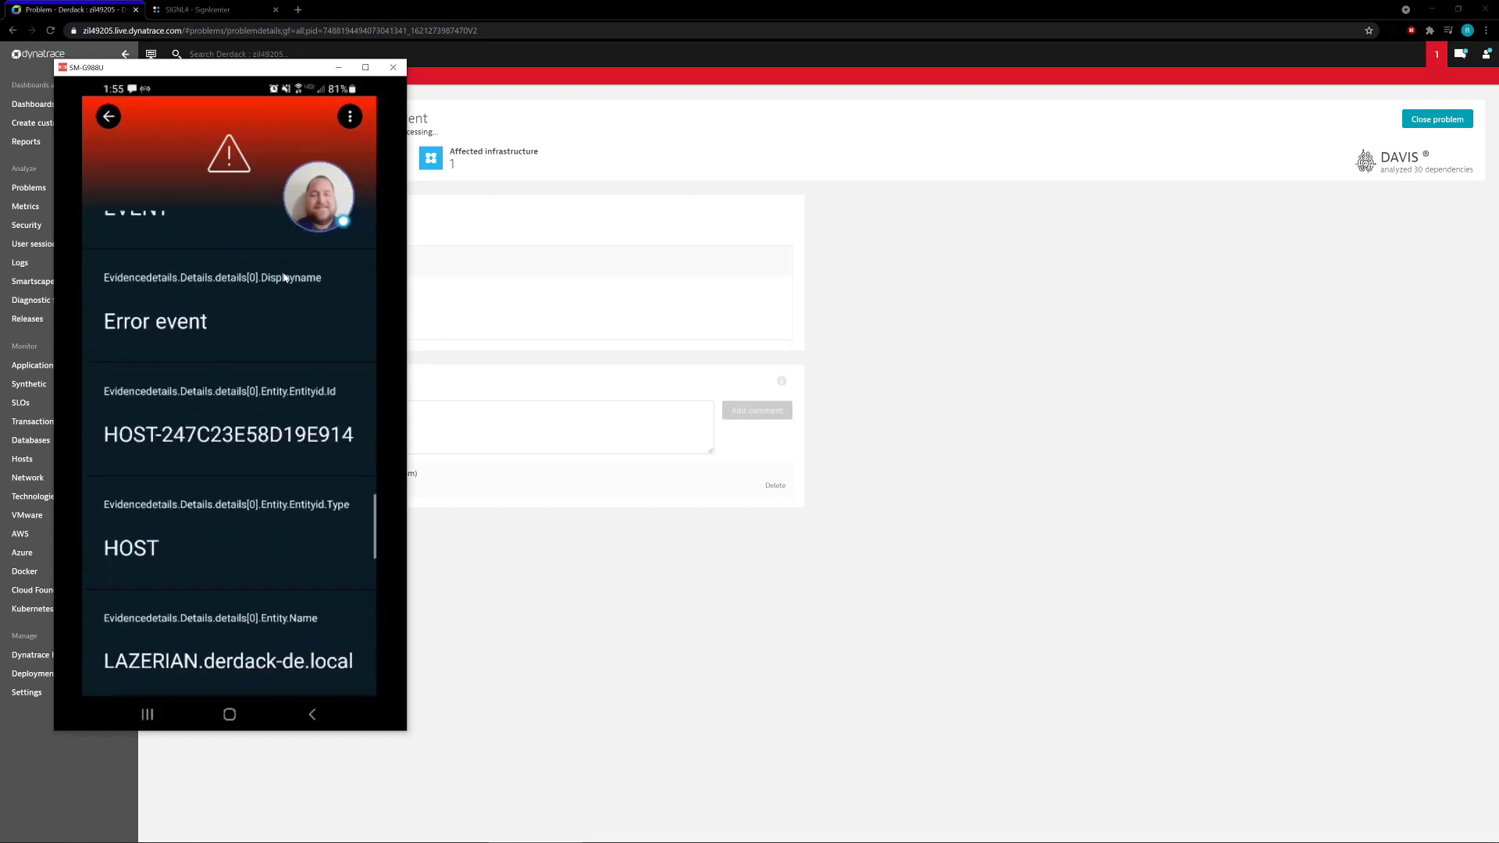
scroll(284, 276, "down", 10)
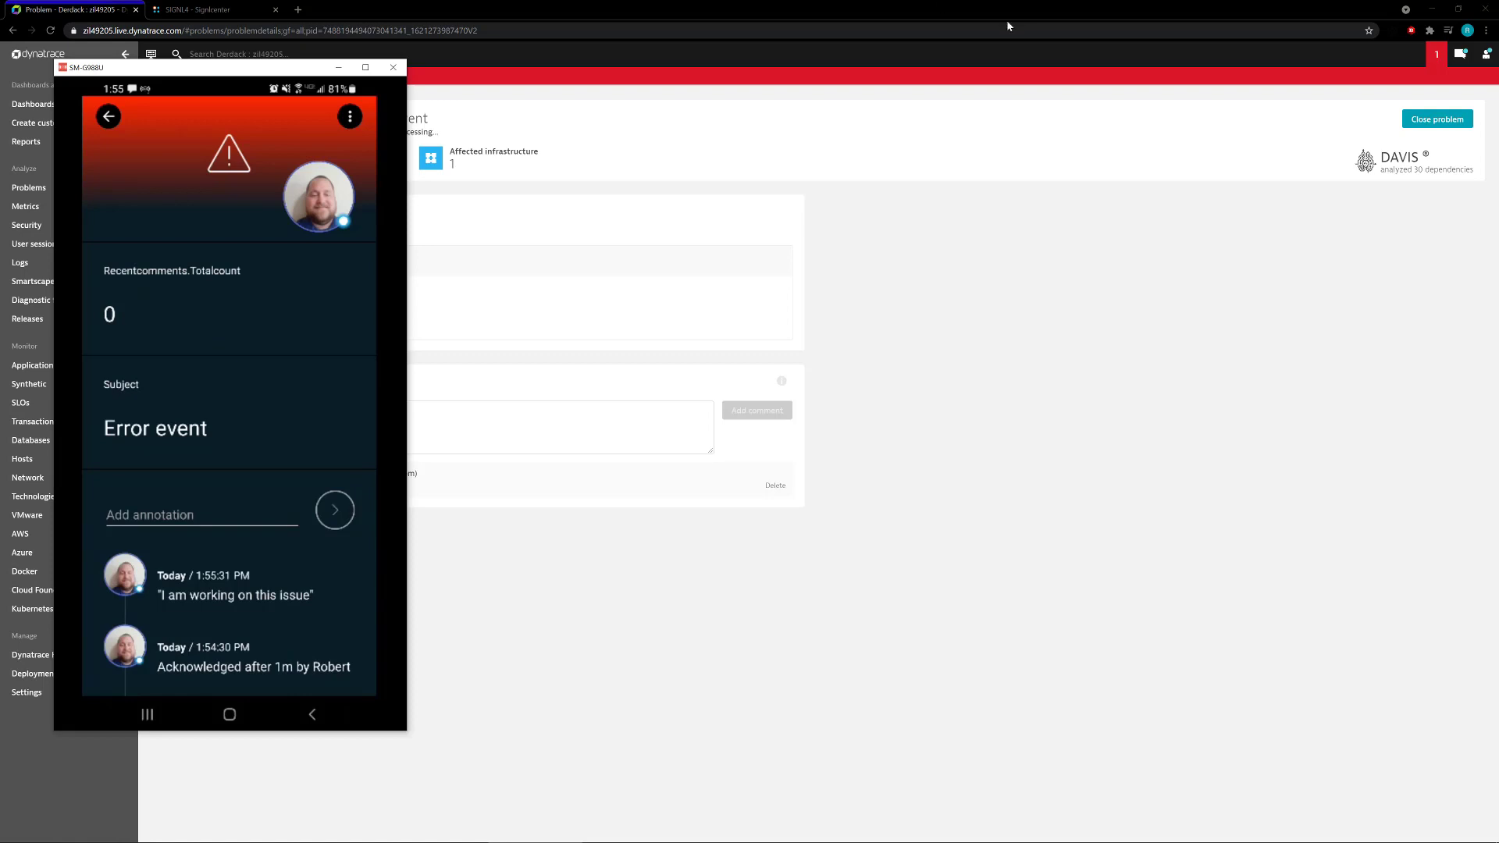
left_click(1030, 340)
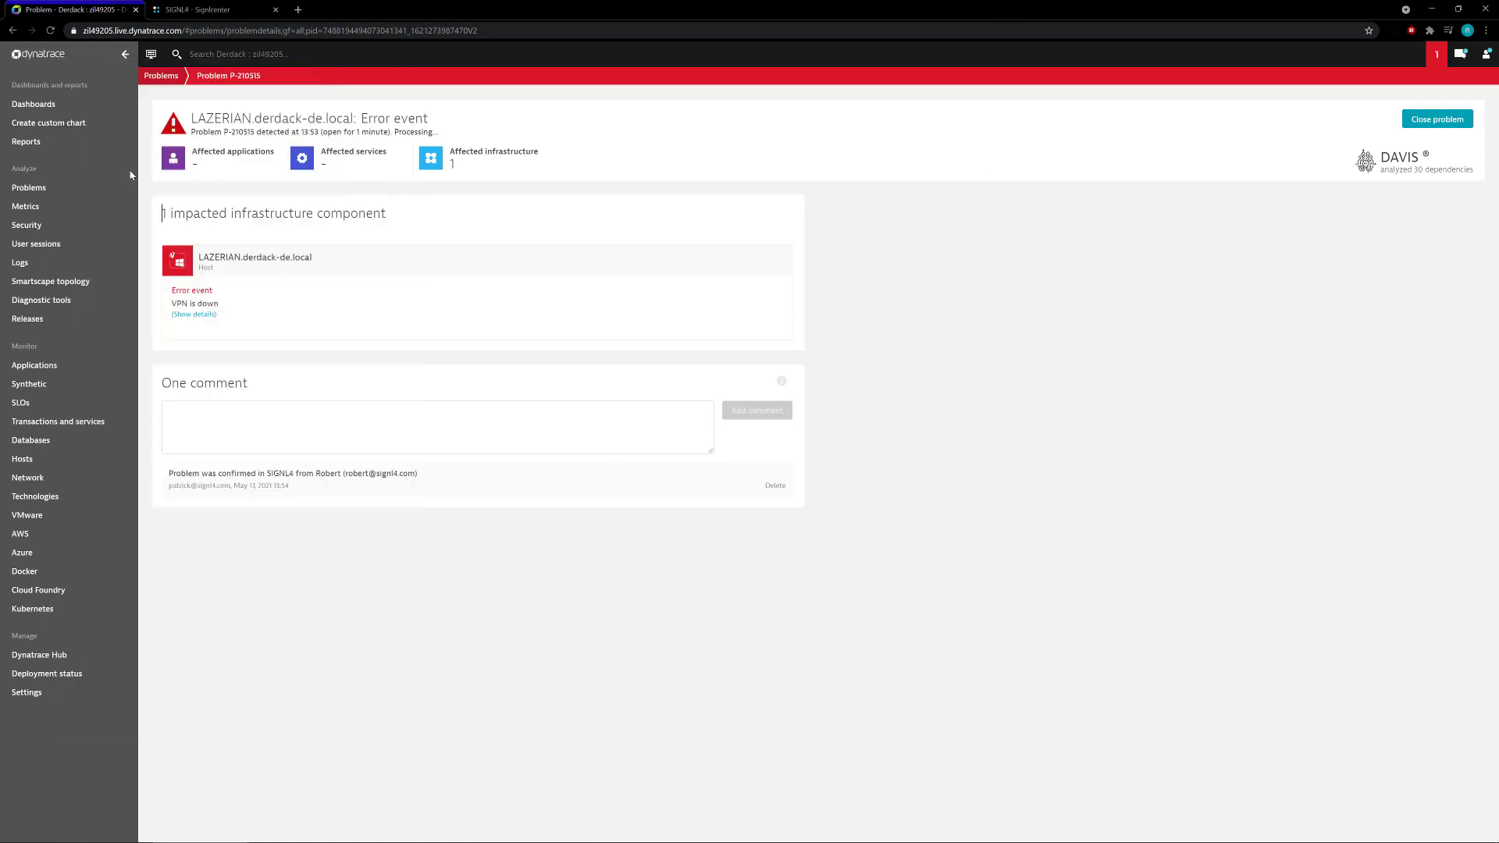
- Reload the Dynatrace problem page to check its comments, and review the Error event alert's annotation history on the mirrored phone
left_click(49, 31)
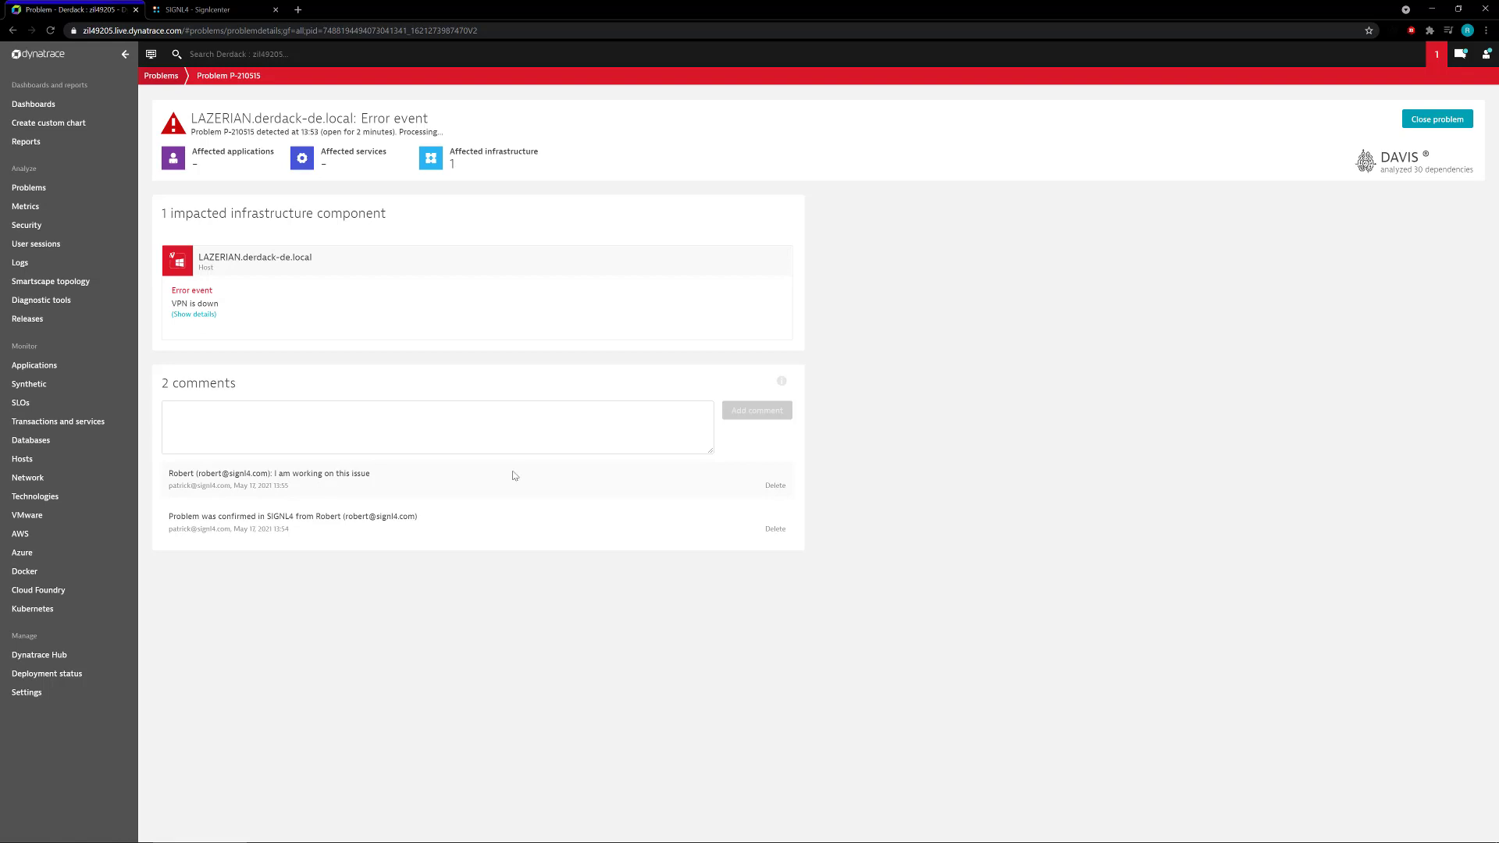
key("alt+Tab")
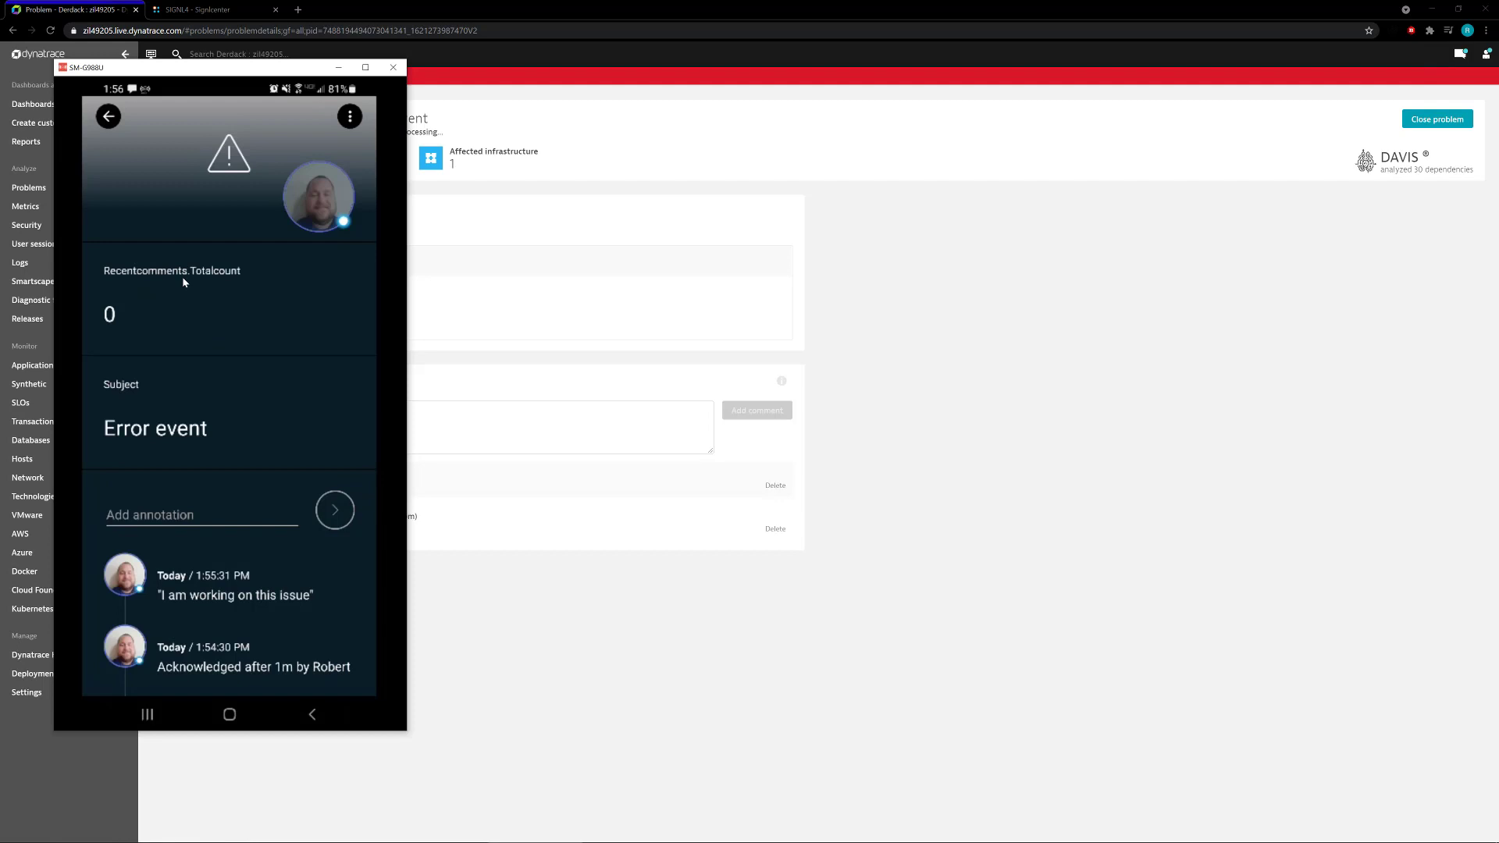
scroll(184, 281, "up", 5)
scroll(183, 281, "down", 6)
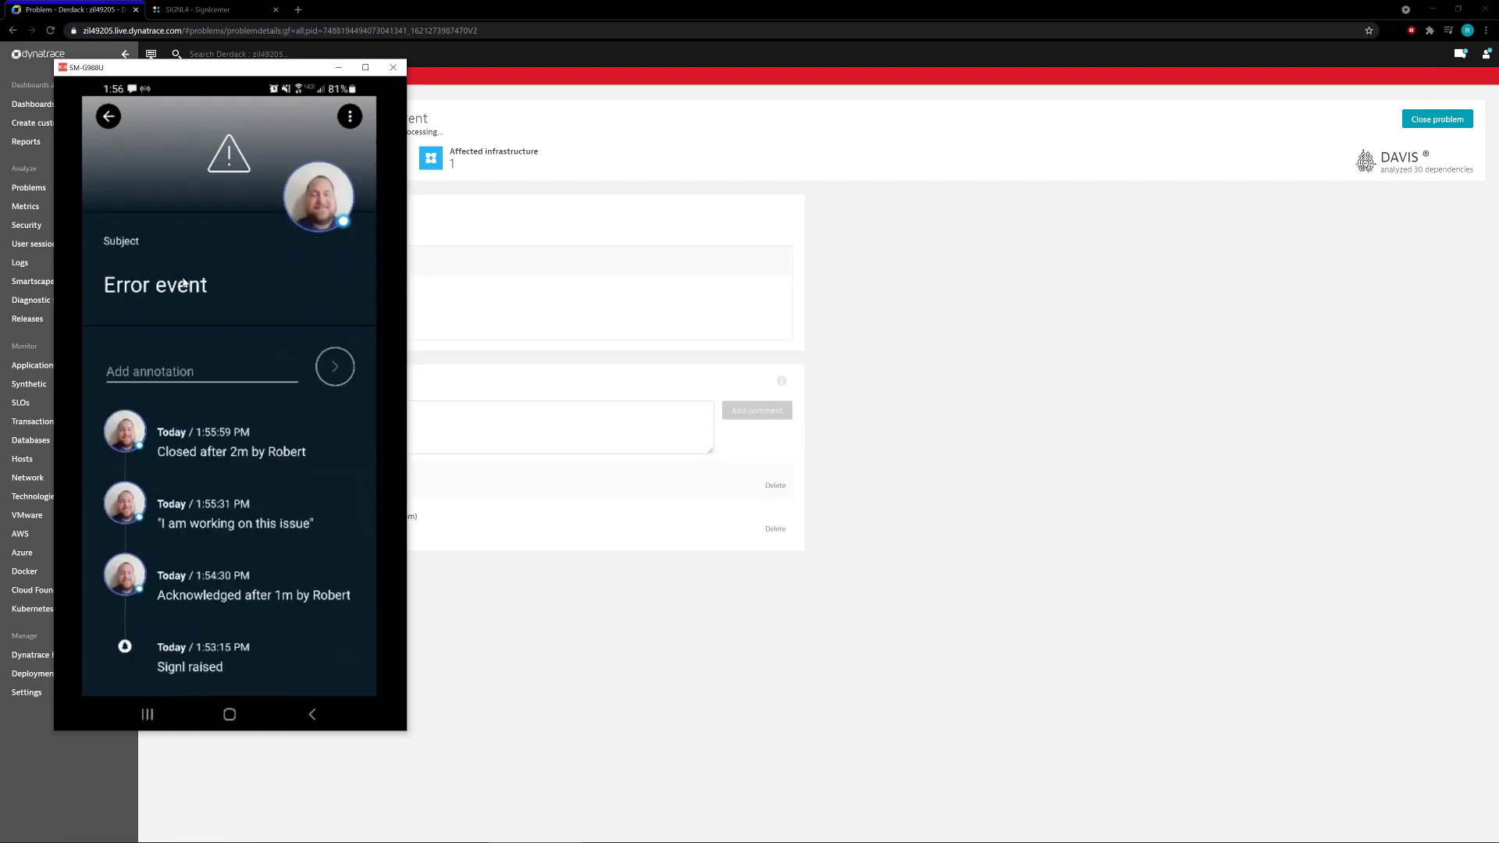
- Return to the Dynatrace problem page and reload it to examine the problem's status and comments
left_click(956, 294)
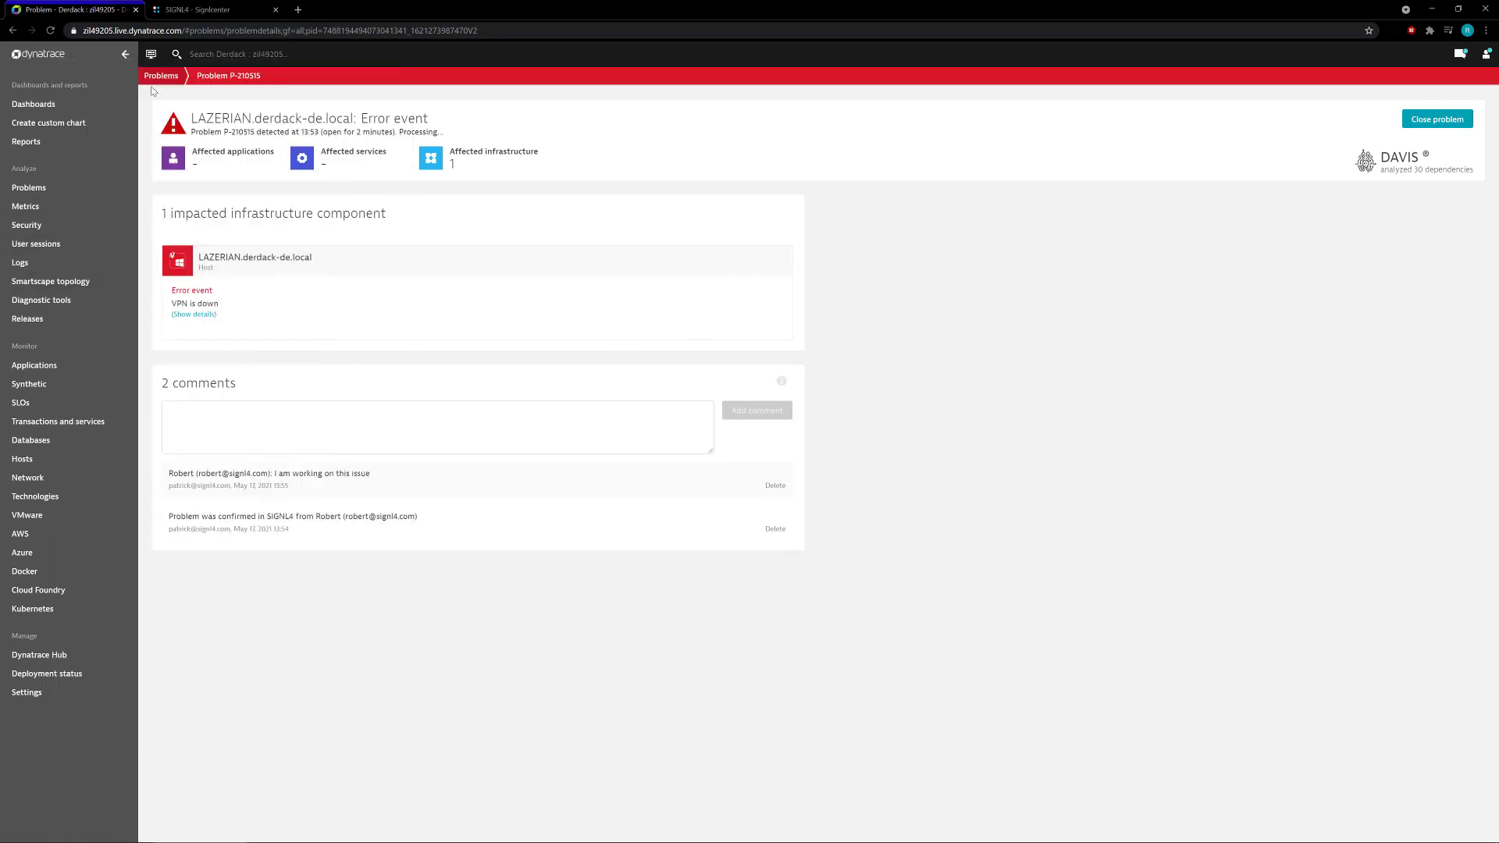
left_click(51, 33)
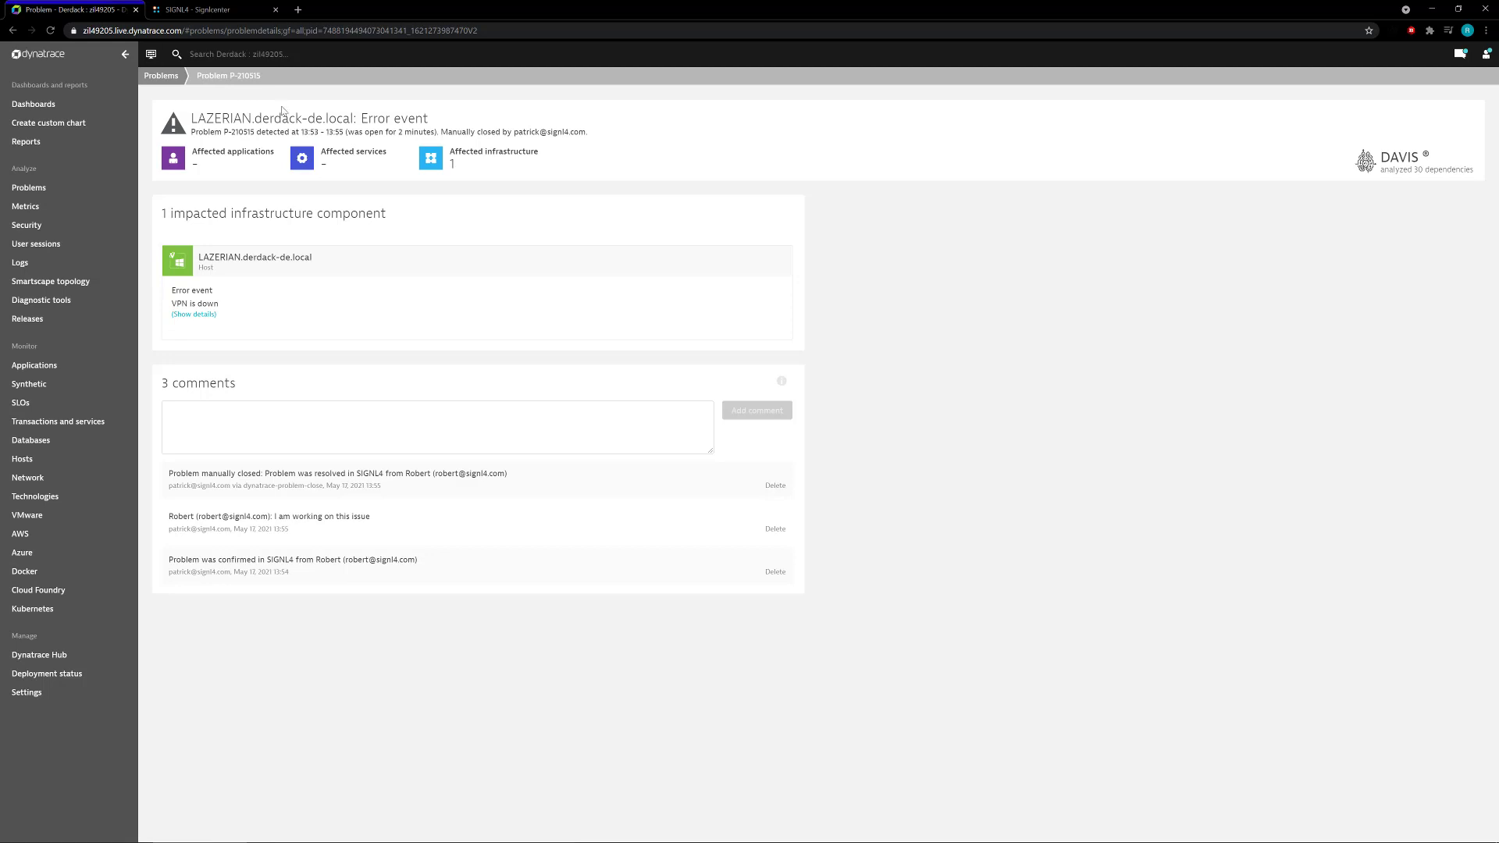
left_click(543, 306)
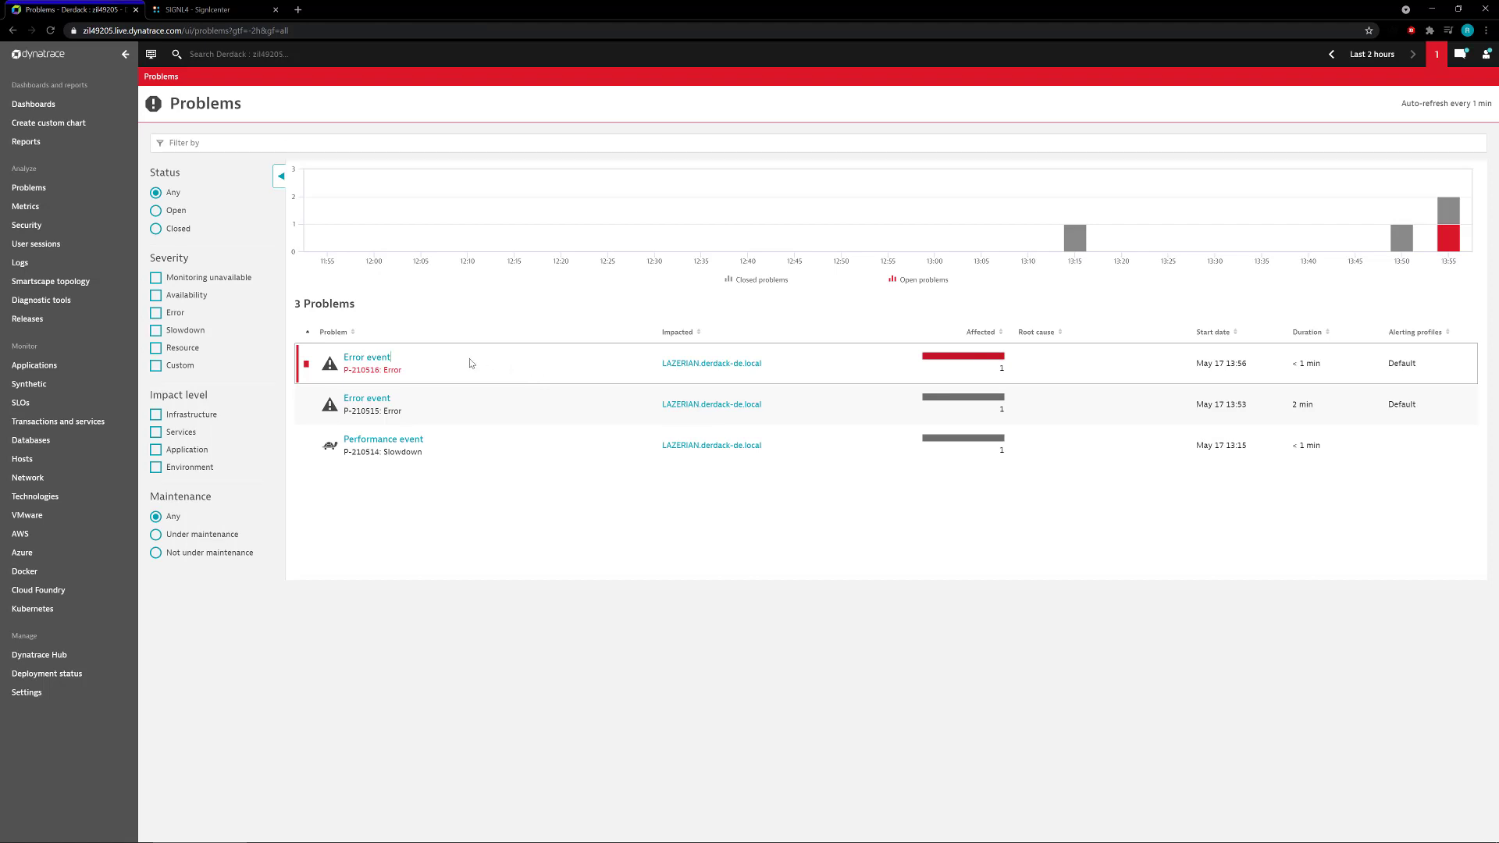
- Open the active Error event P-210516 from the problems list, check its comments and close the problem in Dynatrace
left_click(431, 357)
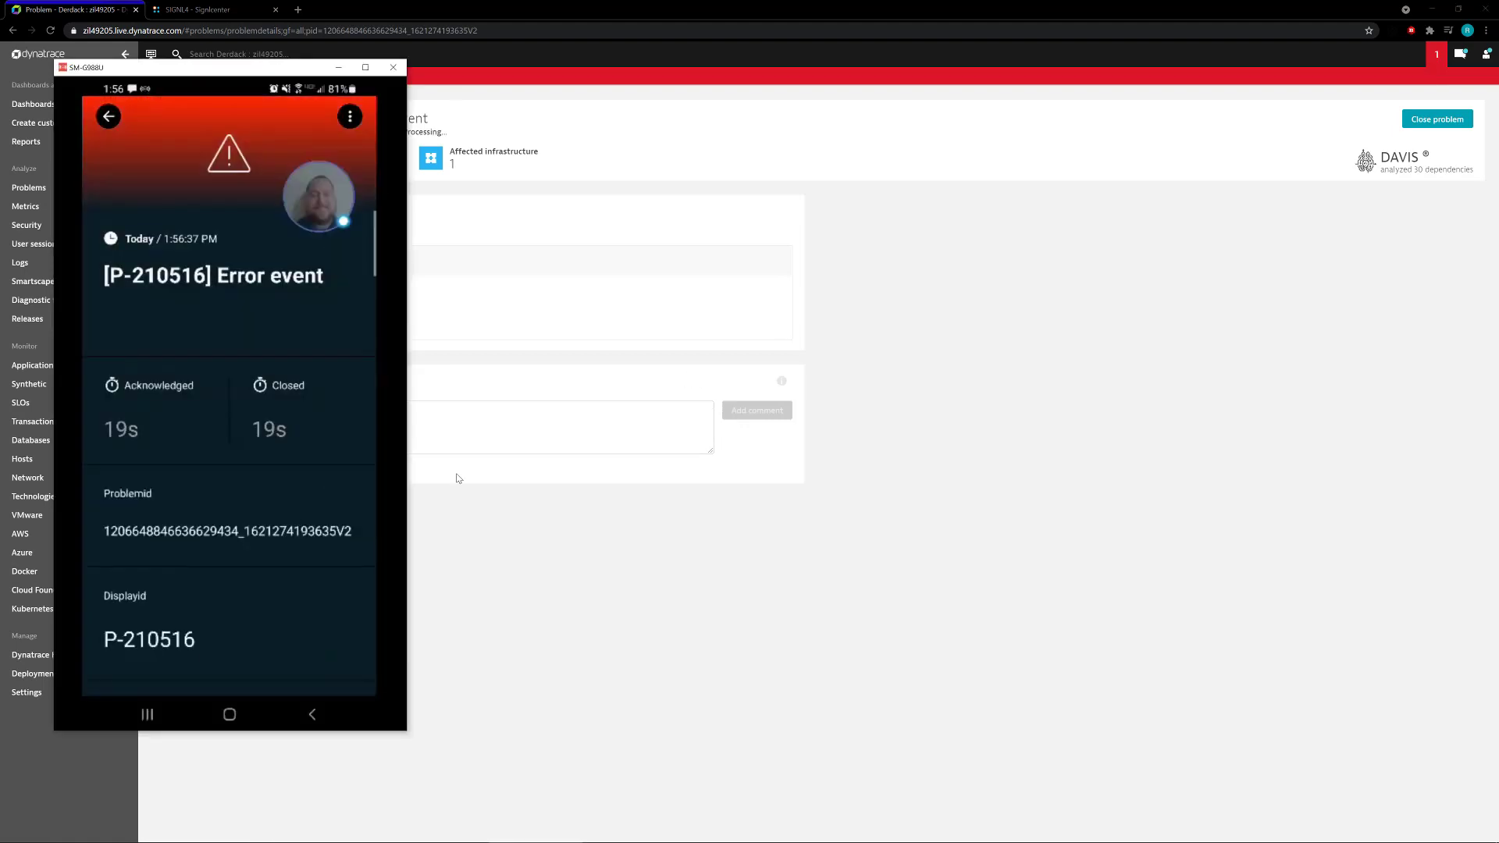
left_click(885, 401)
left_click(601, 324)
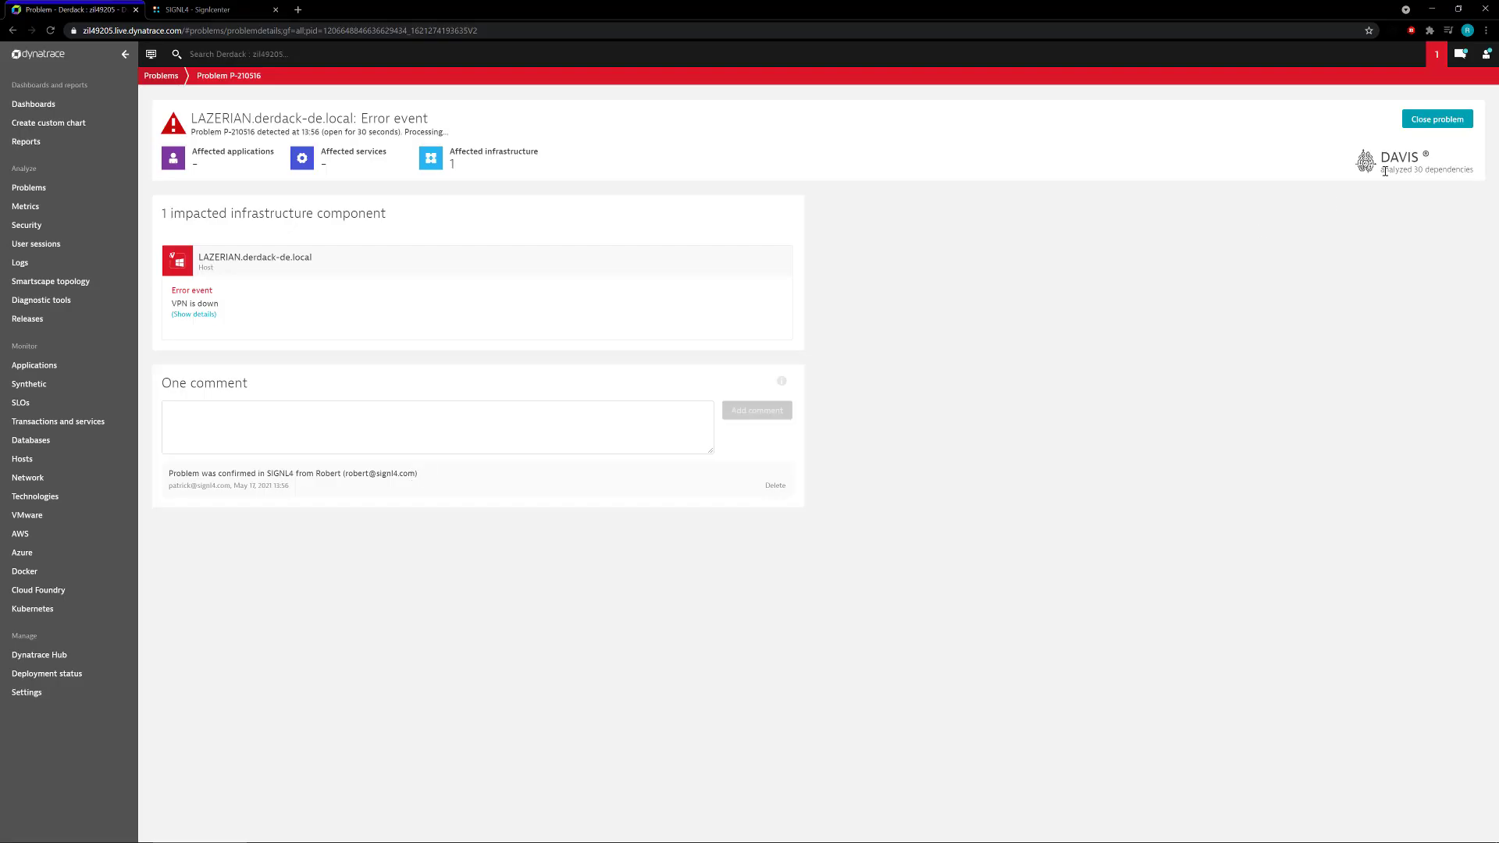
left_click(1429, 126)
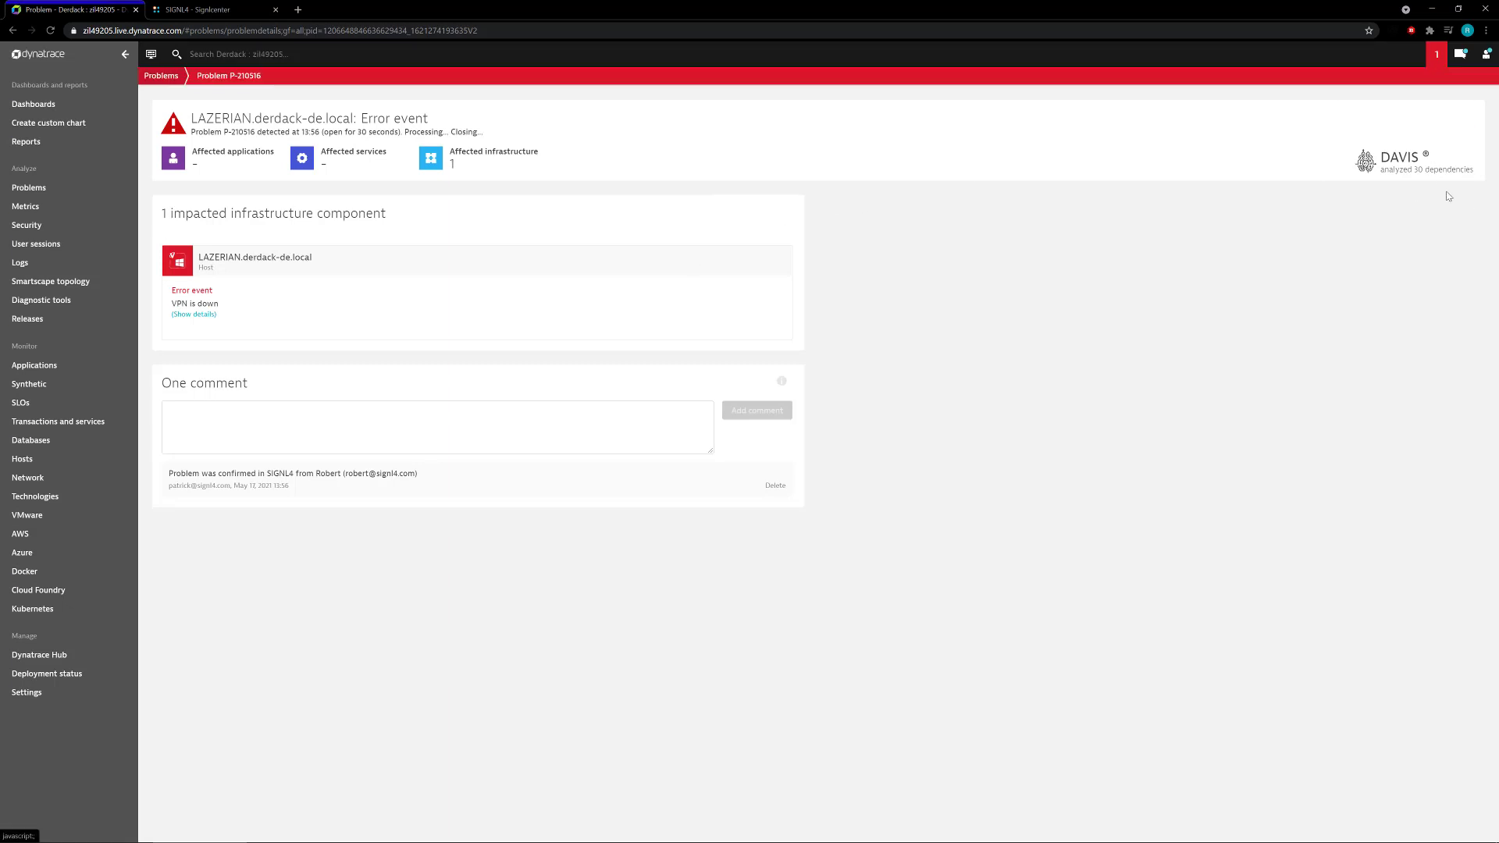